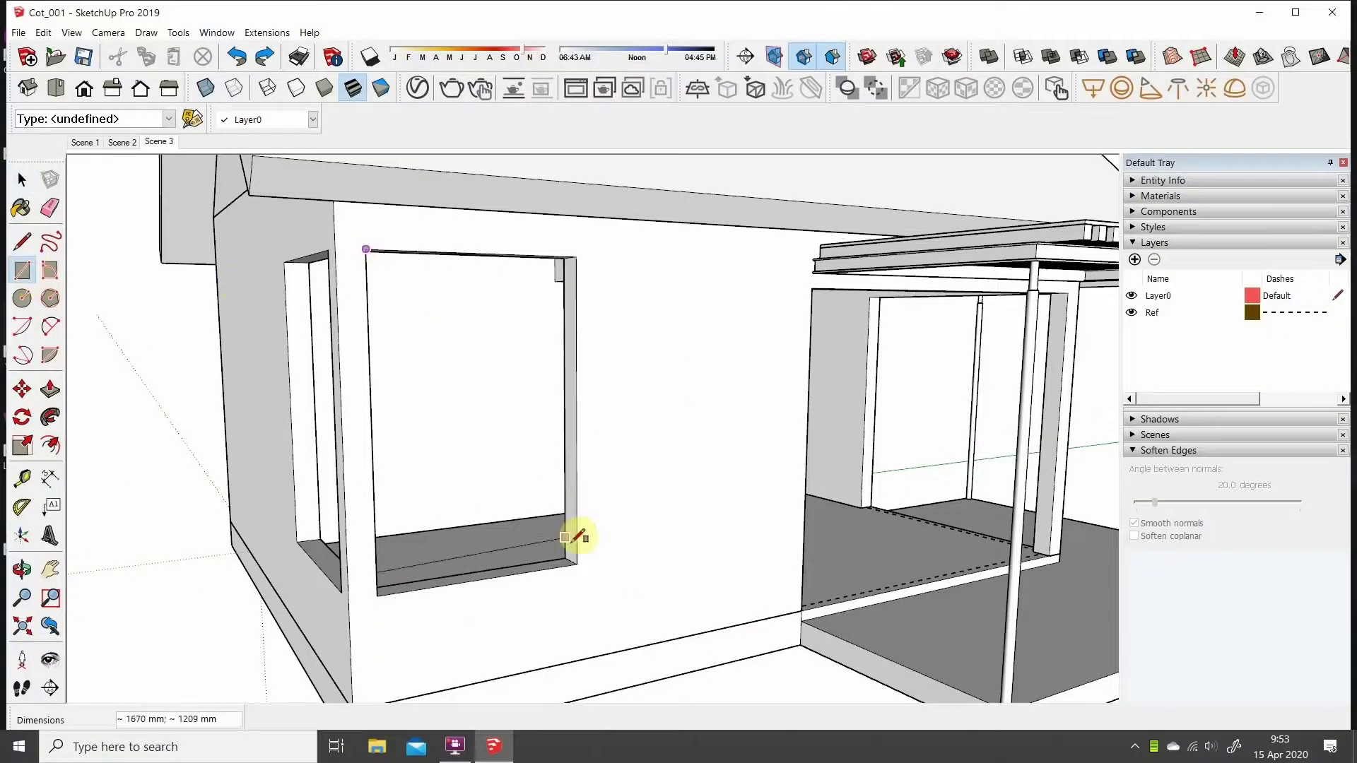
Step: Fill the front wall's door opening with a rectangle face and push it in slightly
left_click(578, 537)
scroll(930, 537, "up", 5)
scroll(597, 570, "down", 5)
key("p")
scroll(551, 546, "up", 5)
left_click(551, 545)
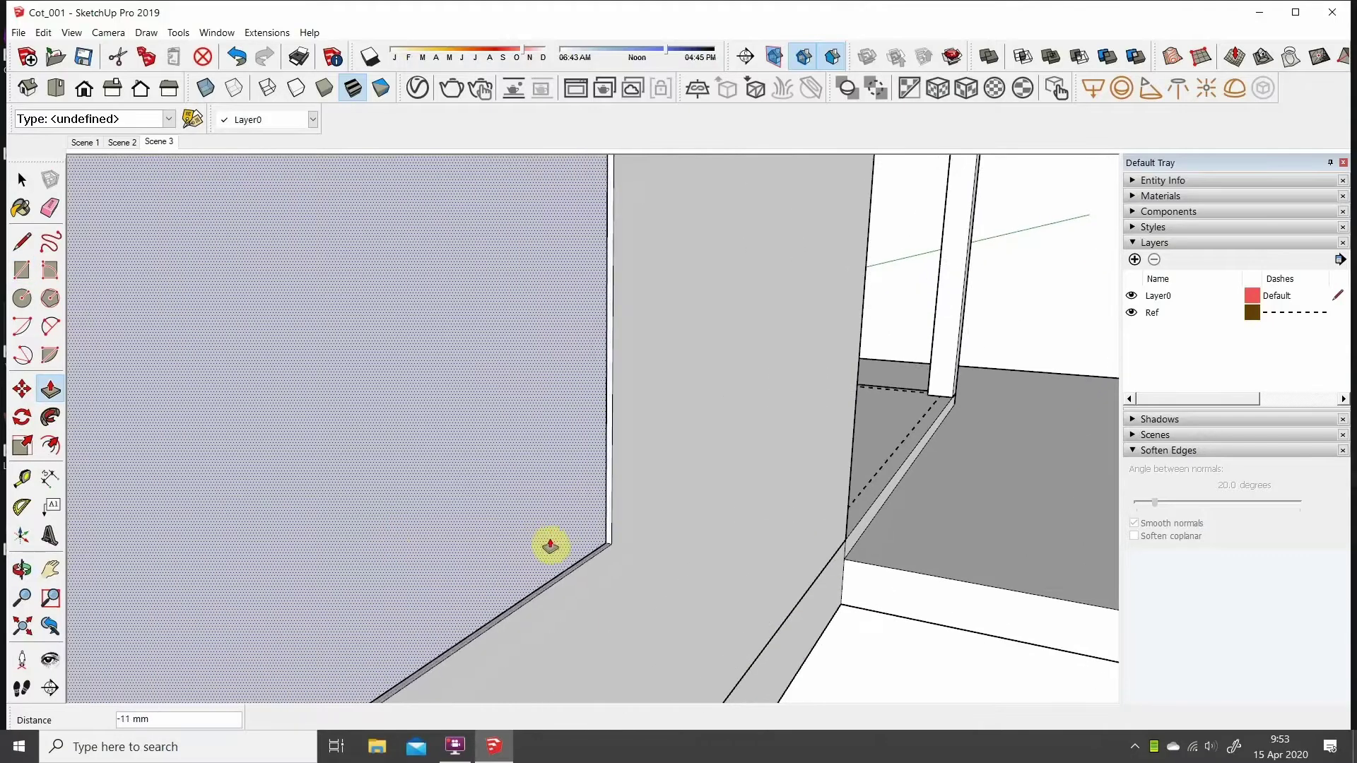
scroll(915, 561, "down", 3)
scroll(606, 531, "down", 5)
Step: Make the new face a door component and open it for editing
key("space")
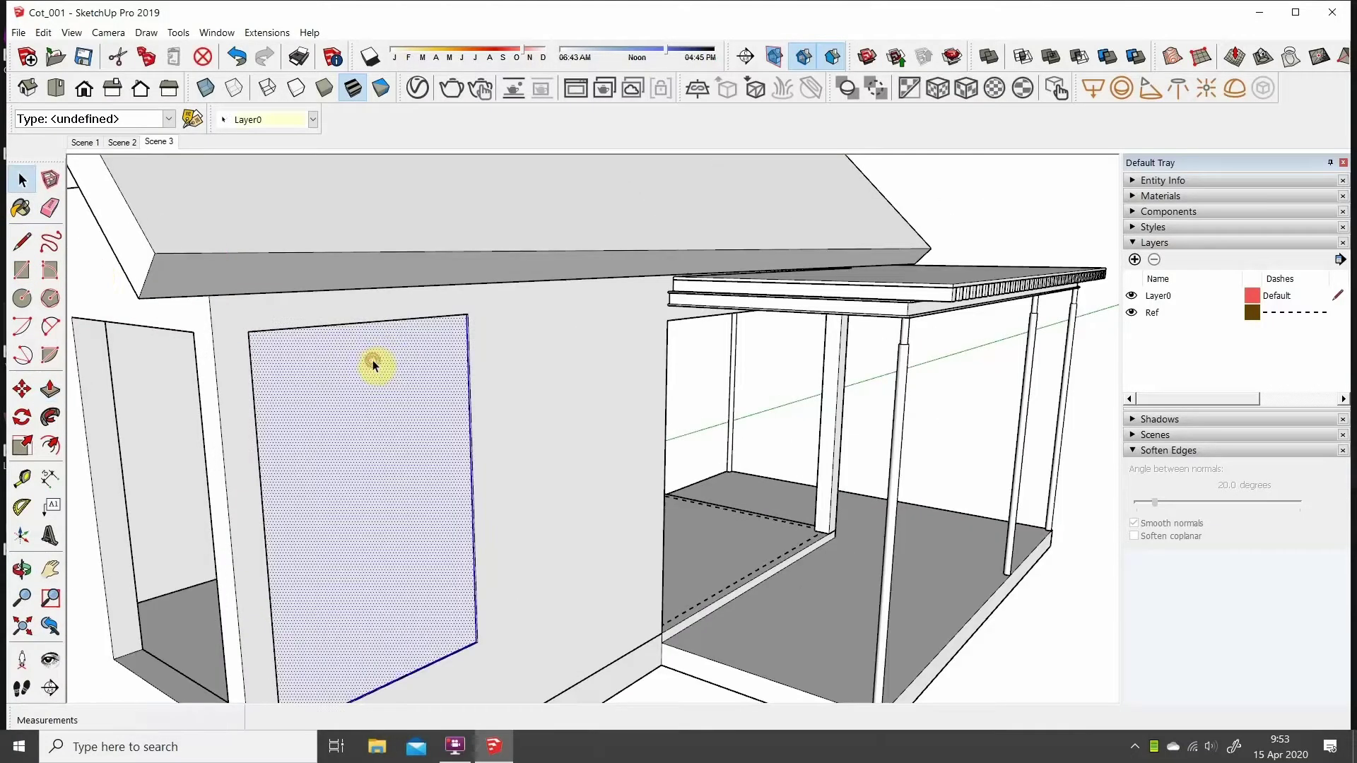
key("g")
left_click(696, 549)
scroll(476, 493, "up", 3)
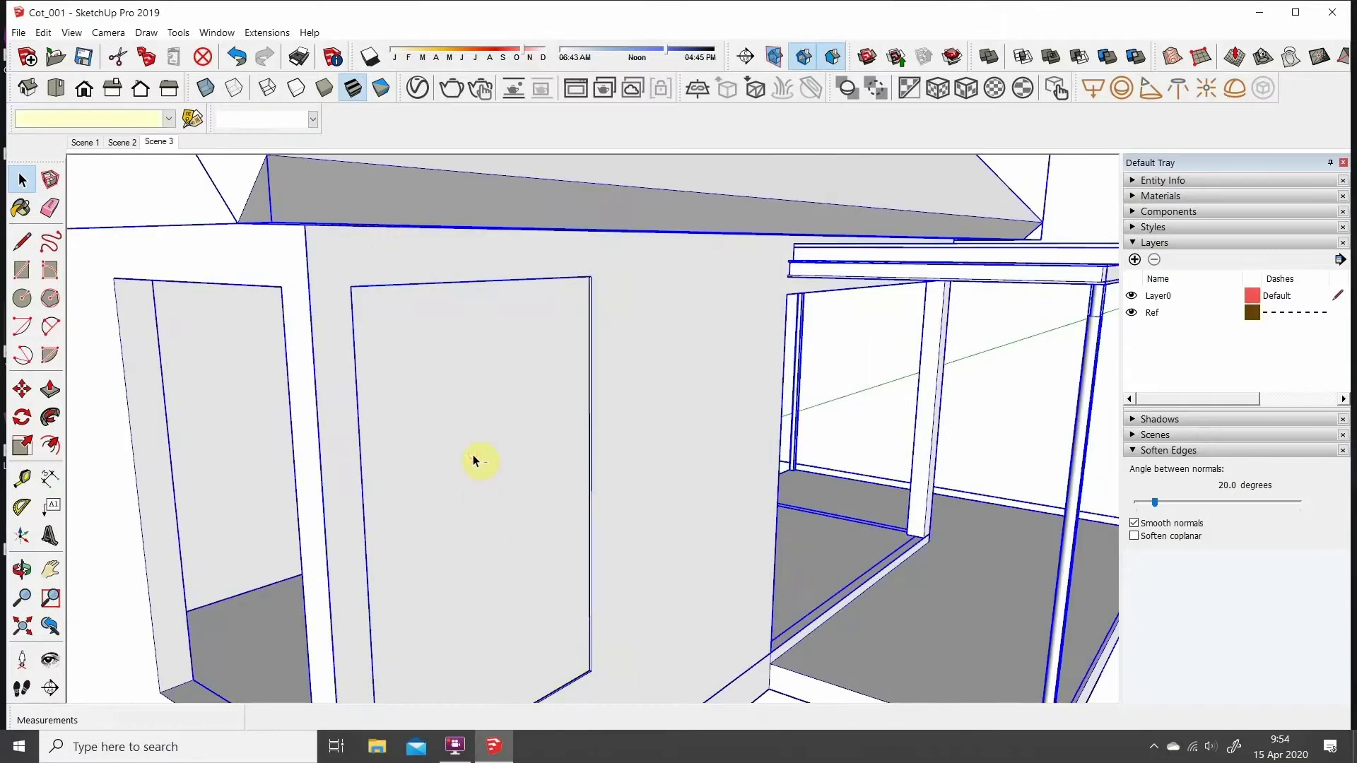
double_click(472, 461)
scroll(506, 388, "up", 3)
Step: Offset the door face inward to form a frame border and push the centre through to hollow it
key("p")
left_click(492, 255)
left_click(494, 228)
key("p")
middle_click_drag(554, 306, 500, 521)
left_click_drag(501, 521, 610, 526)
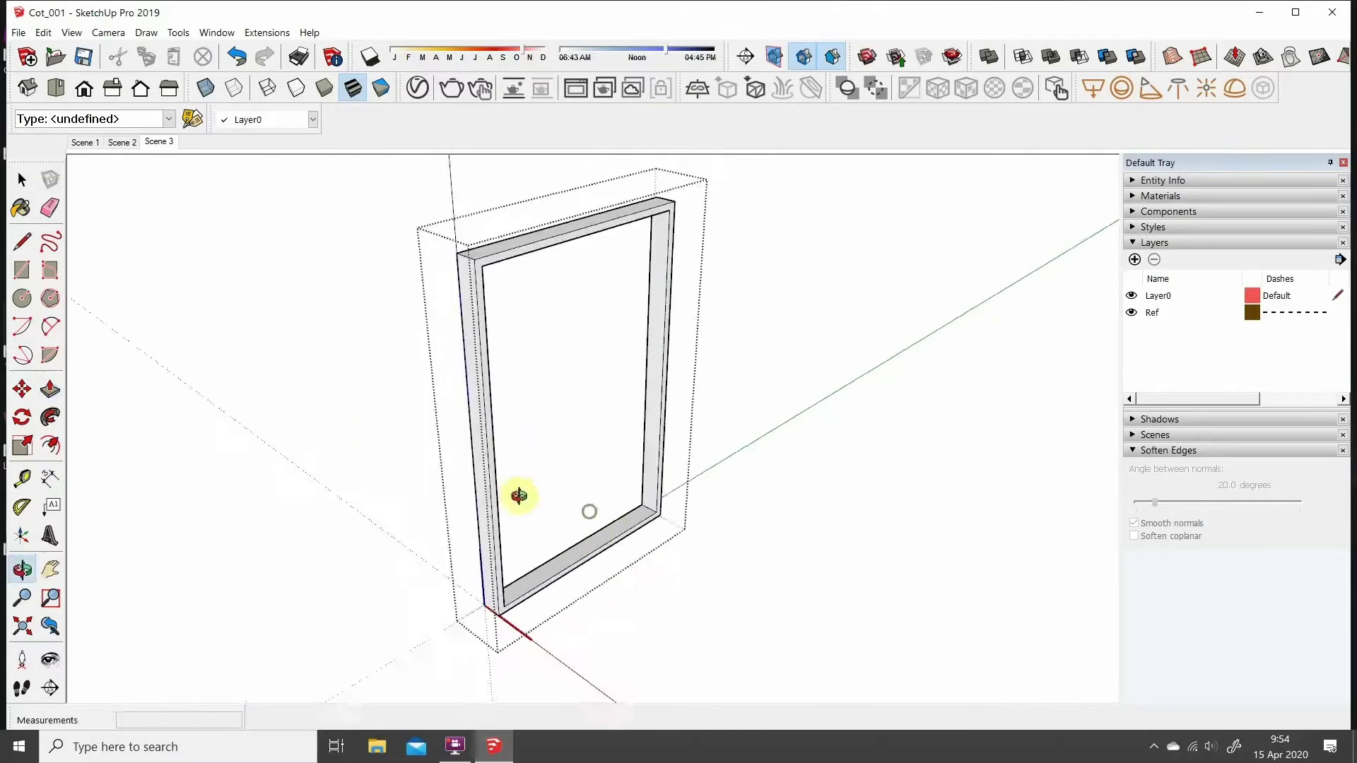
scroll(610, 526, "up", 3)
key("space")
scroll(707, 516, "up", 3)
Step: Draw a rectangle filling the frame opening and push it to depth as the infill
key("m")
scroll(776, 511, "down", 10)
middle_click_drag(73, 193, 566, 439)
scroll(566, 439, "up", 3)
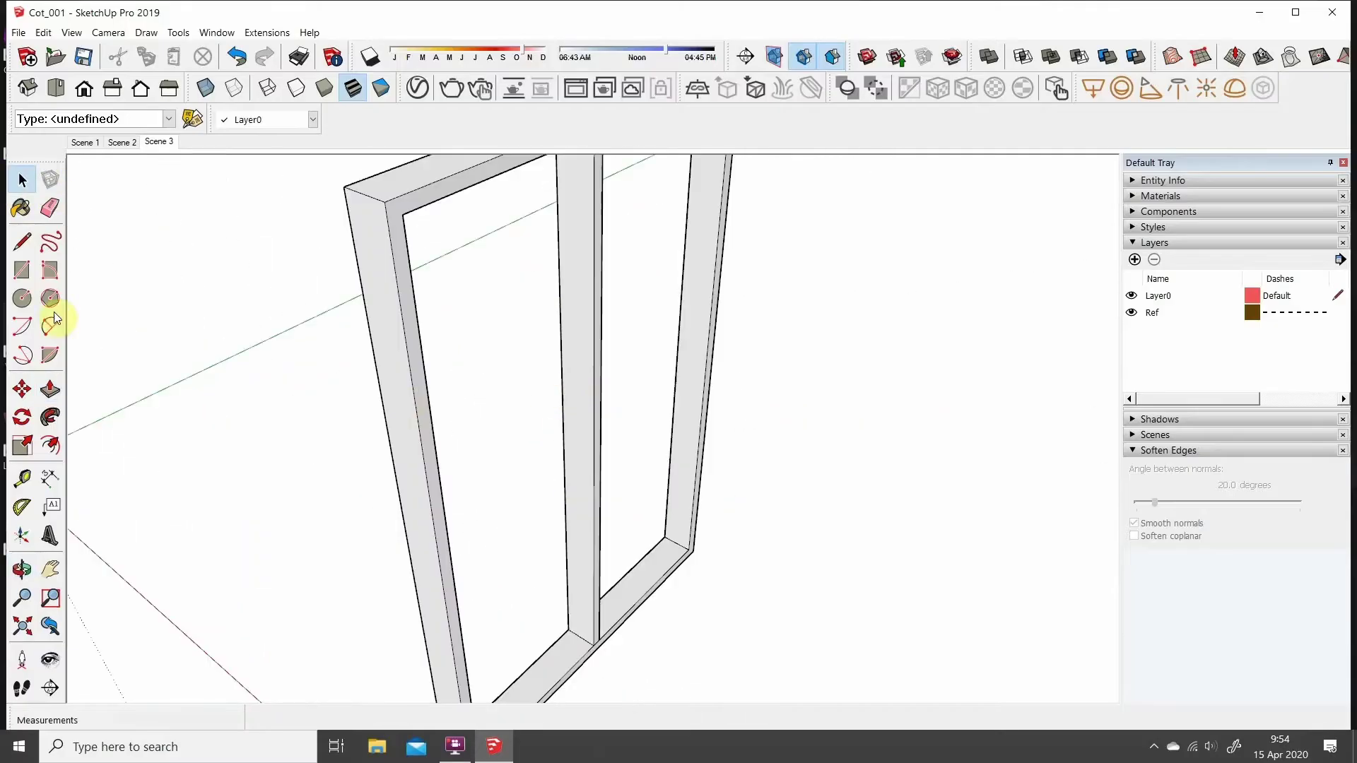
left_click(22, 270)
left_click(382, 271)
scroll(621, 530, "up", 3)
left_click(714, 648)
key("p")
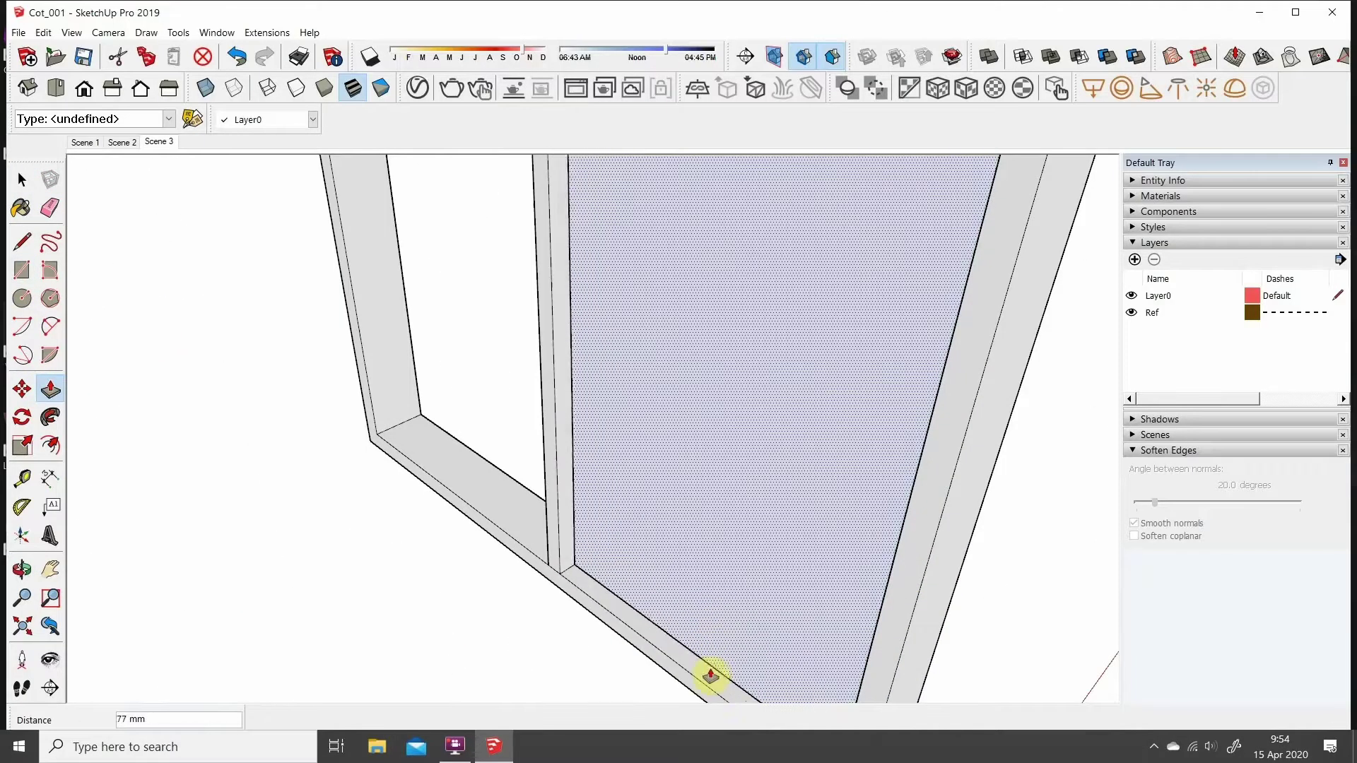
scroll(460, 562, "up", 2)
left_click(459, 562)
scroll(606, 520, "down", 5)
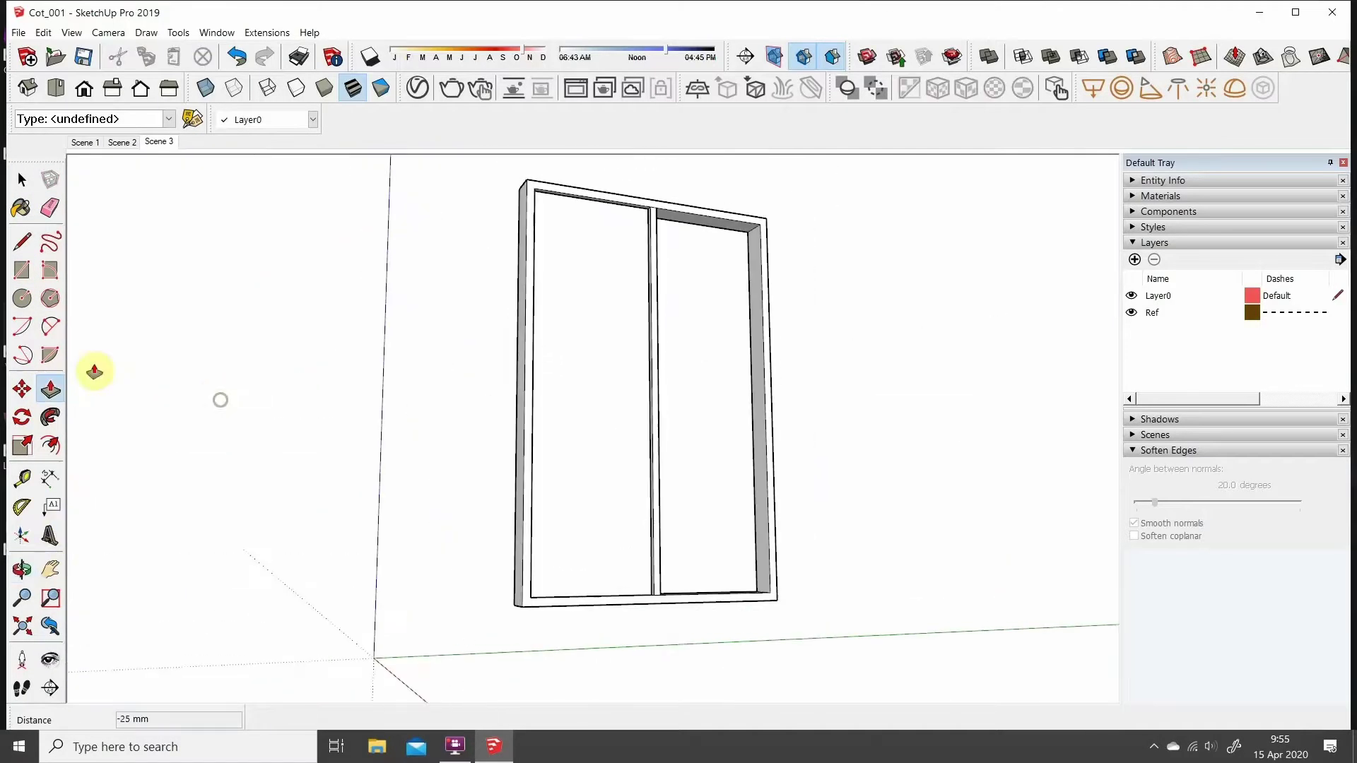
Step: Offset the infill's edge and push the pane faces back inside the frame
left_click(49, 445)
scroll(551, 238, "up", 3)
scroll(550, 239, "down", 3)
mouse_move(485, 267)
middle_mouse_down()
mouse_move(530, 546)
mouse_move(998, 569)
middle_mouse_up()
scroll(585, 631, "up", 3)
key("p")
left_click(512, 527)
Step: Place Tape Measure guides and push/pull the left sash faces
scroll(583, 464, "down", 2)
scroll(580, 488, "up", 2)
key("t")
scroll(538, 572, "up", 2)
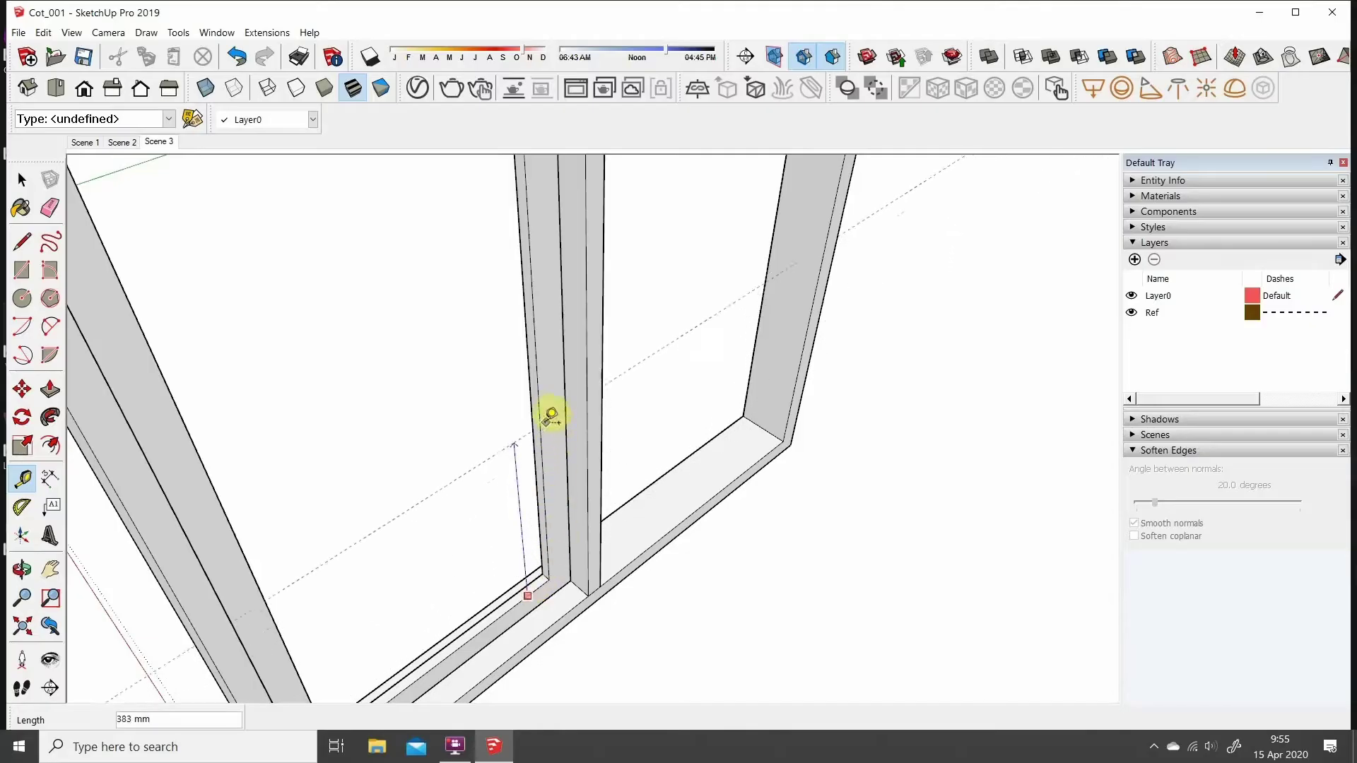
scroll(555, 402, "down", 2)
scroll(564, 449, "up", 4)
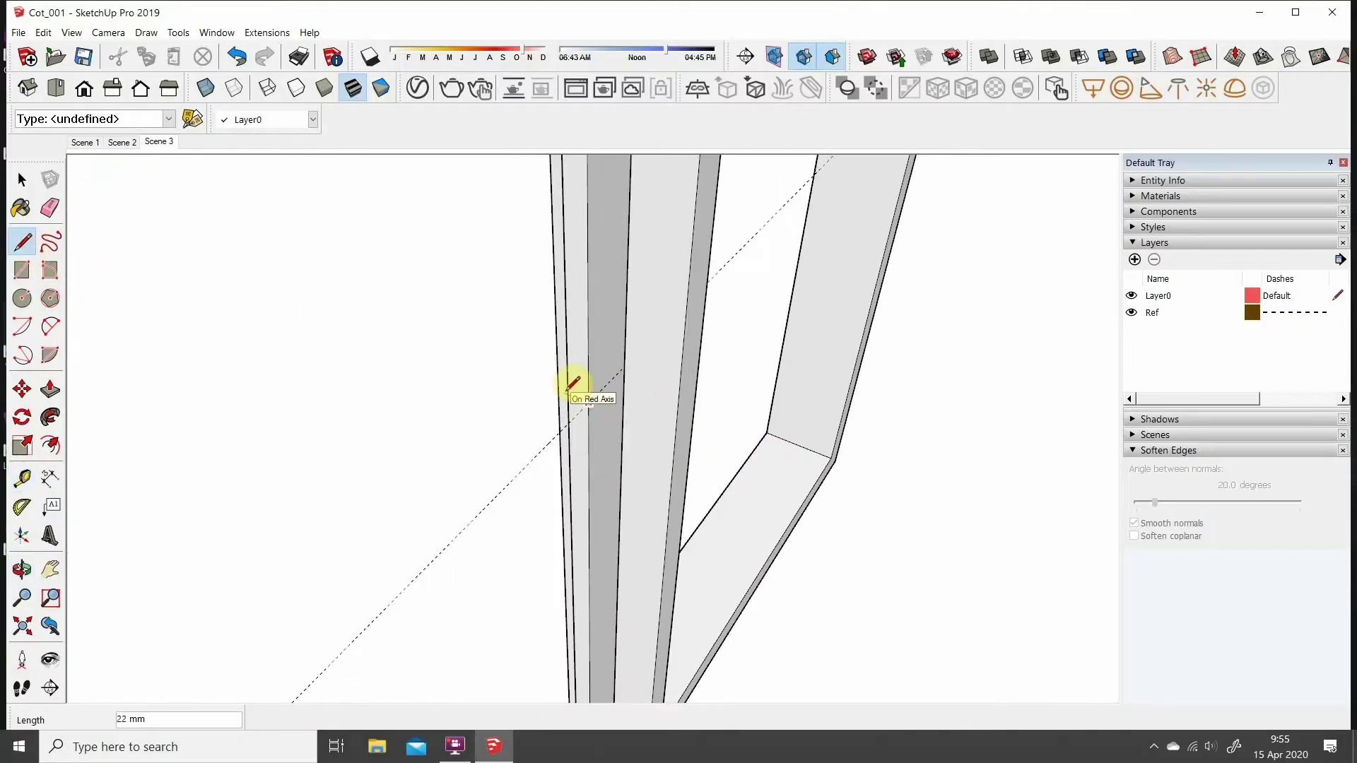
scroll(574, 382, "down", 3)
key("p")
scroll(248, 403, "up", 2)
scroll(358, 521, "up", 2)
scroll(378, 388, "up", 2)
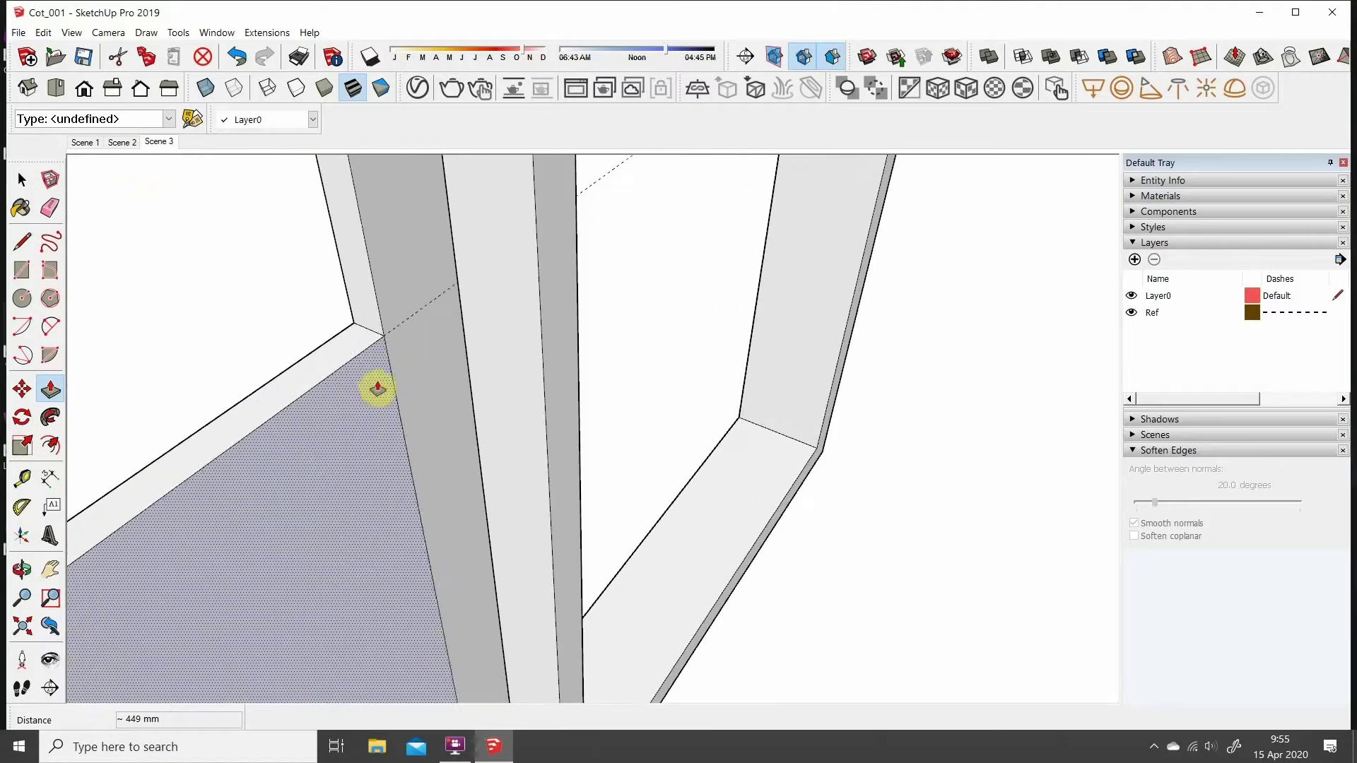
scroll(863, 372, "down", 2)
scroll(432, 564, "up", 2)
Step: Erase the stray edges in the left opening
key("e")
scroll(696, 486, "up", 2)
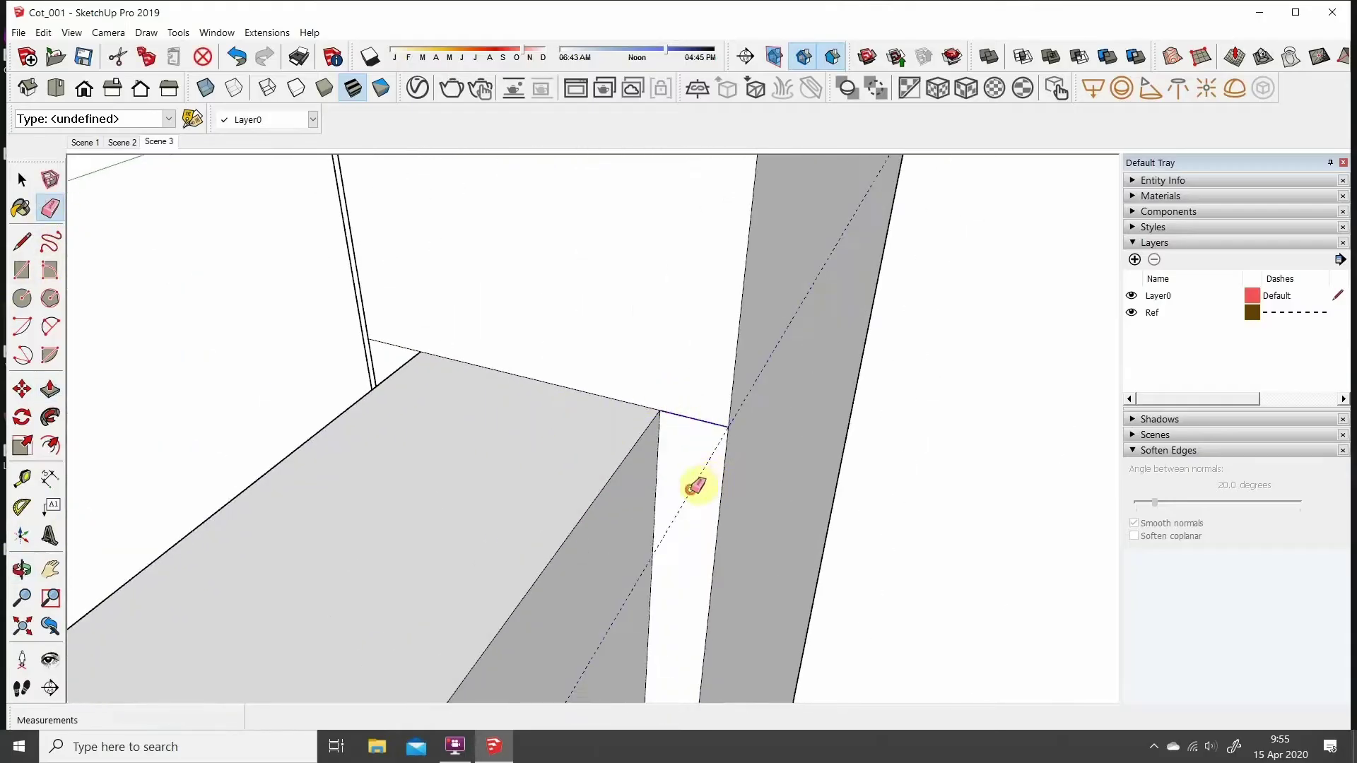
scroll(740, 455, "down", 2)
scroll(389, 403, "up", 3)
scroll(330, 521, "down", 1)
scroll(493, 447, "up", 2)
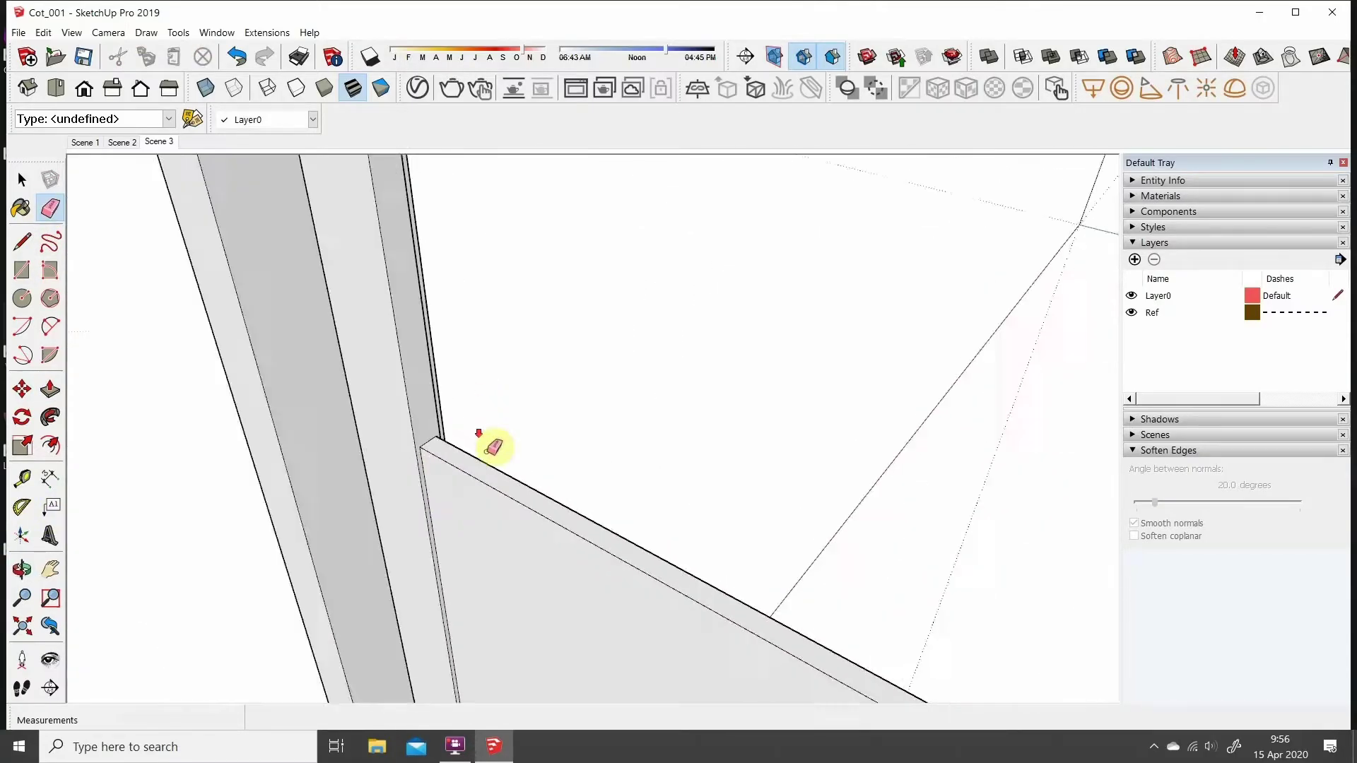
scroll(493, 447, "down", 3)
scroll(485, 692, "up", 3)
Step: Draw a line across the left pane at the post and rail corner to form the glass face
key("l")
scroll(407, 373, "up", 1)
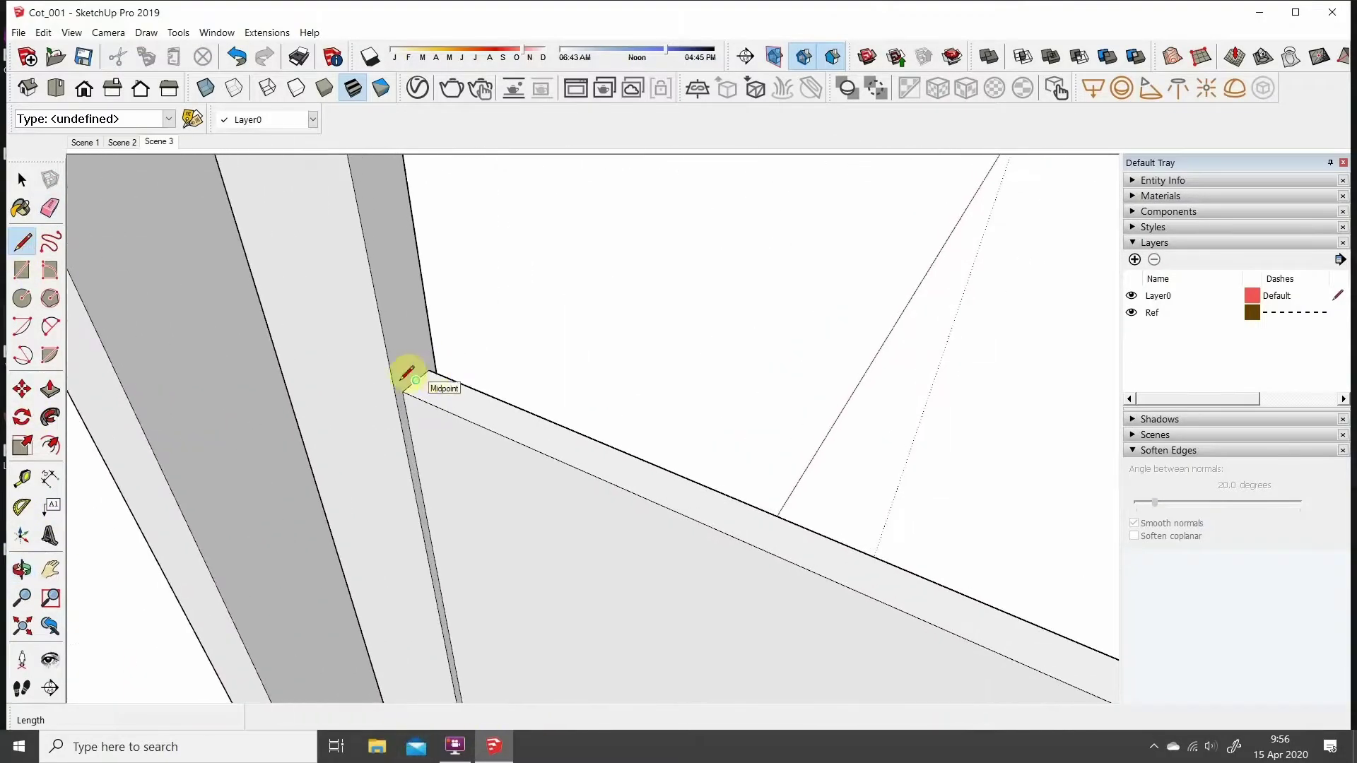
left_click(467, 425)
key("m")
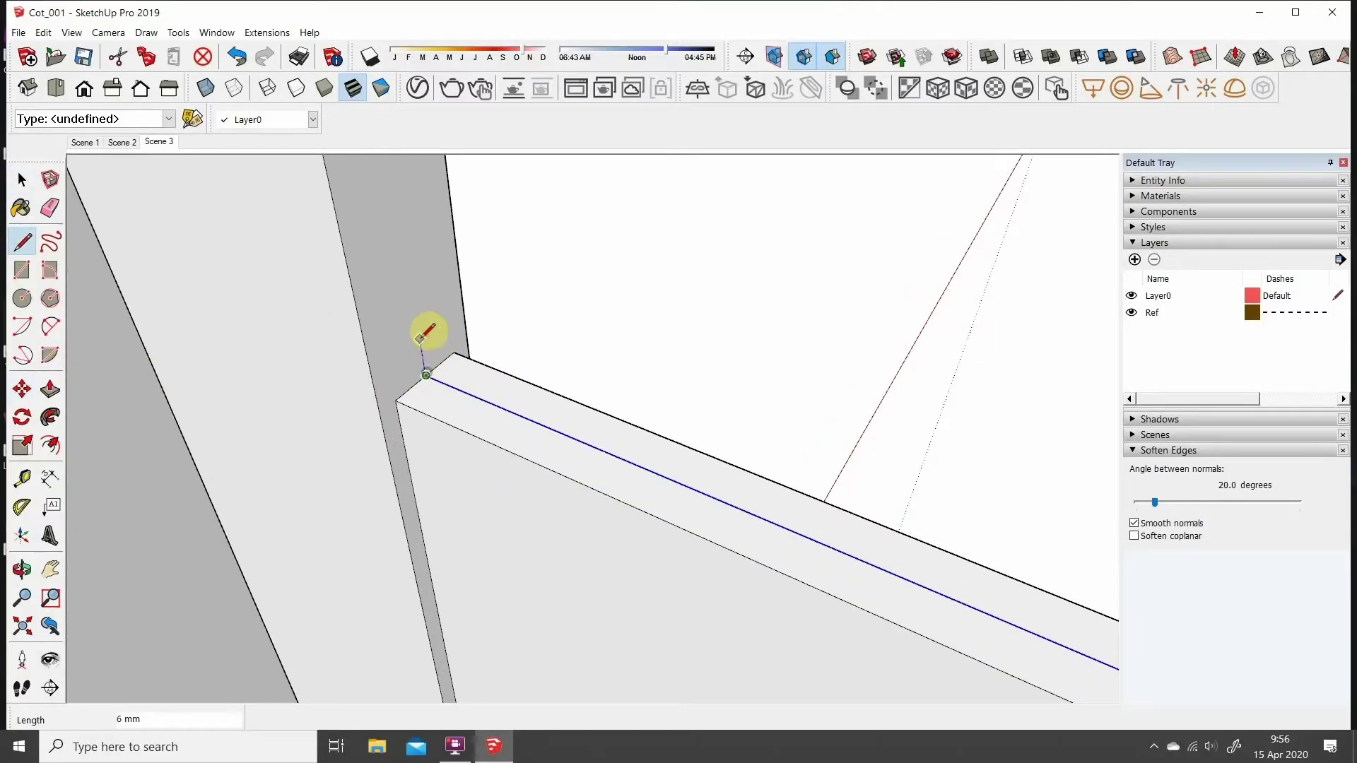
scroll(429, 371, "down", 3)
middle_click_drag(424, 333, 521, 363)
scroll(479, 297, "up", 3)
middle_click_drag(479, 297, 519, 422)
left_click(523, 362)
middle_click_drag(523, 362, 794, 382)
scroll(728, 328, "down", 4)
middle_click_drag(728, 327, 718, 638)
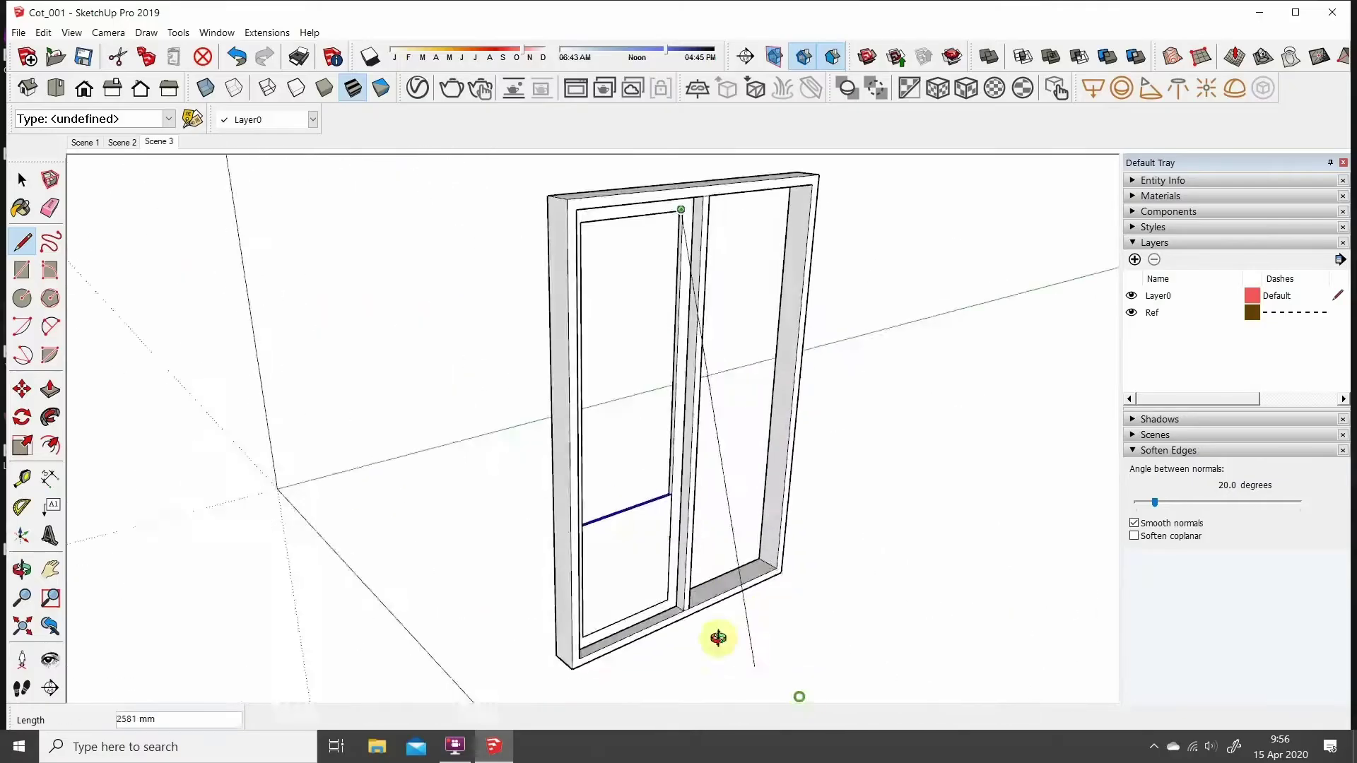
scroll(736, 448, "up", 3)
left_click(742, 459)
scroll(745, 470, "down", 4)
Step: Make the selected sash a component and select its glass pane
key("g")
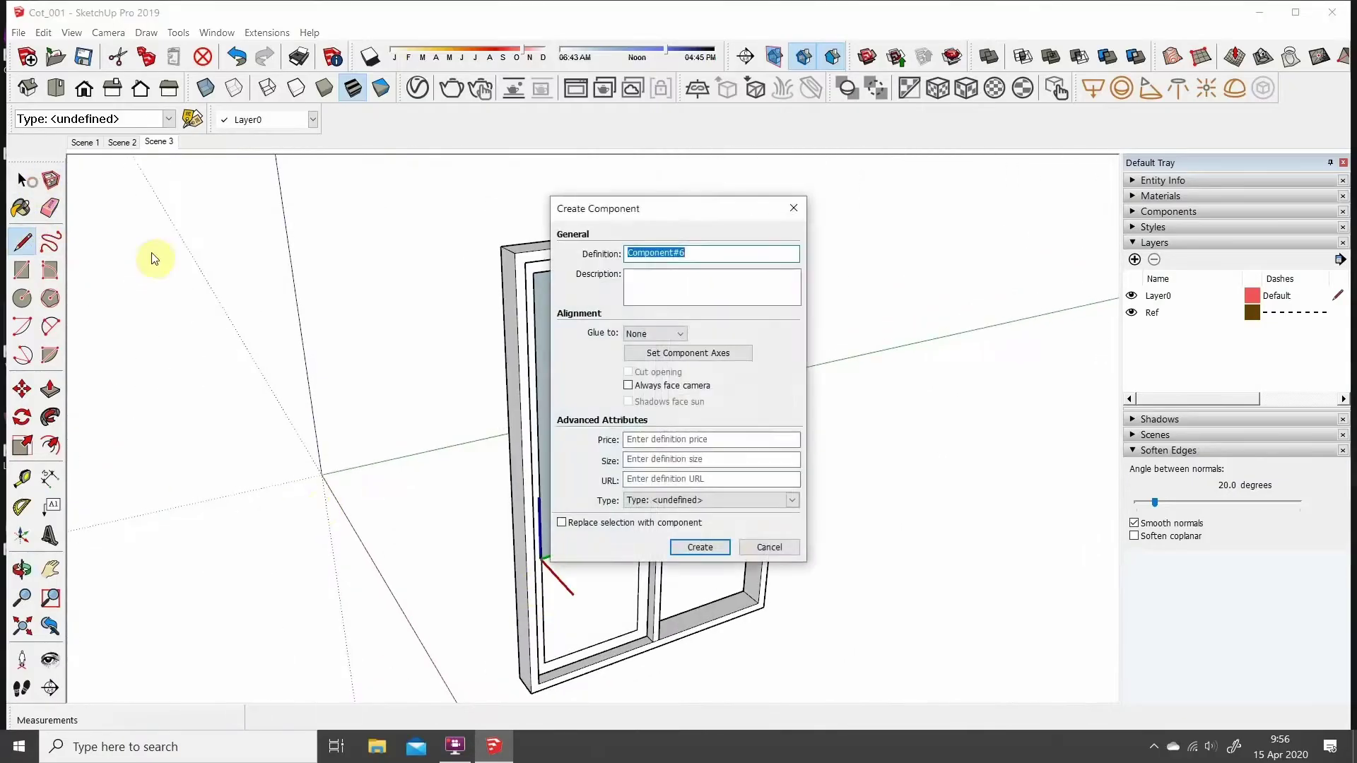
key("Escape")
left_click(585, 358)
left_click(51, 180)
key("Return")
scroll(629, 485, "up", 3)
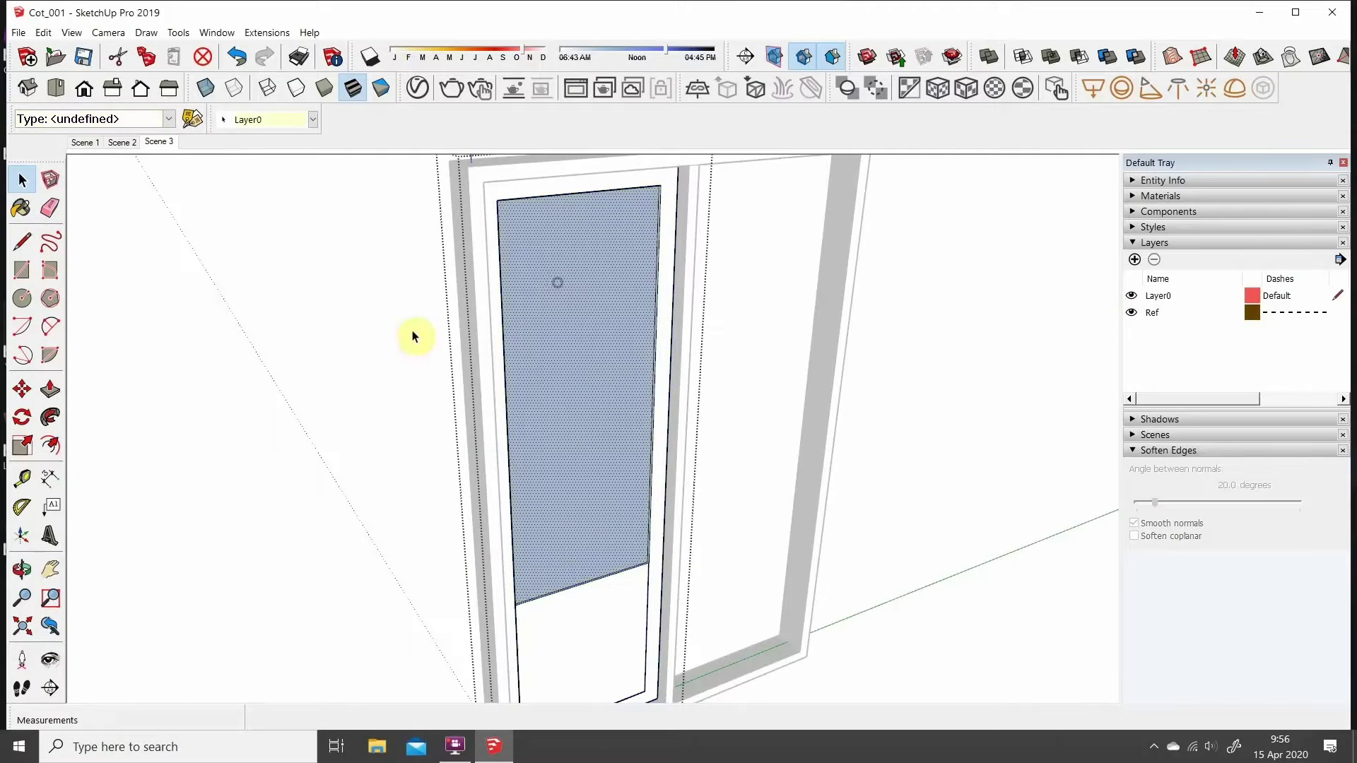
Step: Paint the glass pane light cyan from the Colors collection
key("b")
left_click(1168, 272)
left_click(1310, 294)
left_click(1227, 352)
scroll(1332, 341, "down", 2)
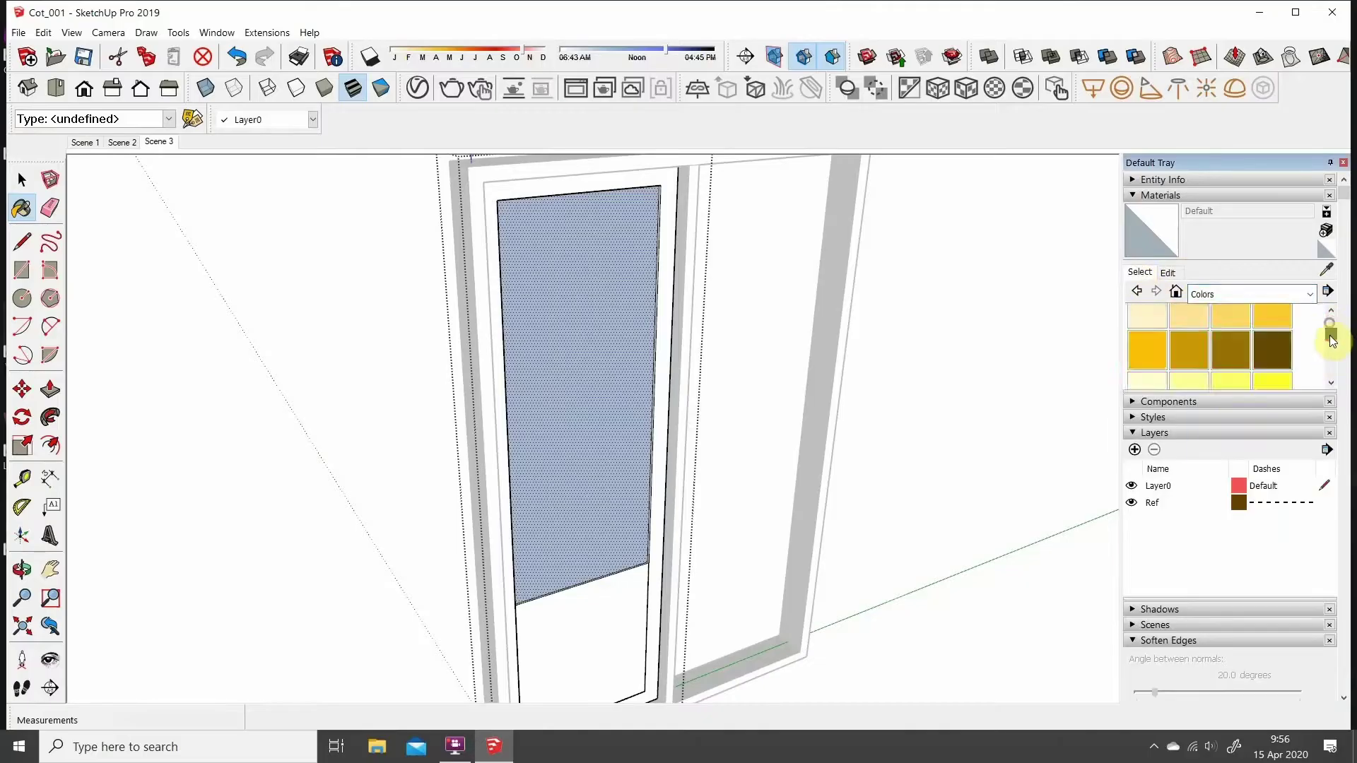
left_click(1147, 316)
left_click(580, 389)
scroll(911, 478, "down", 3)
scroll(622, 424, "down", 3)
key("space")
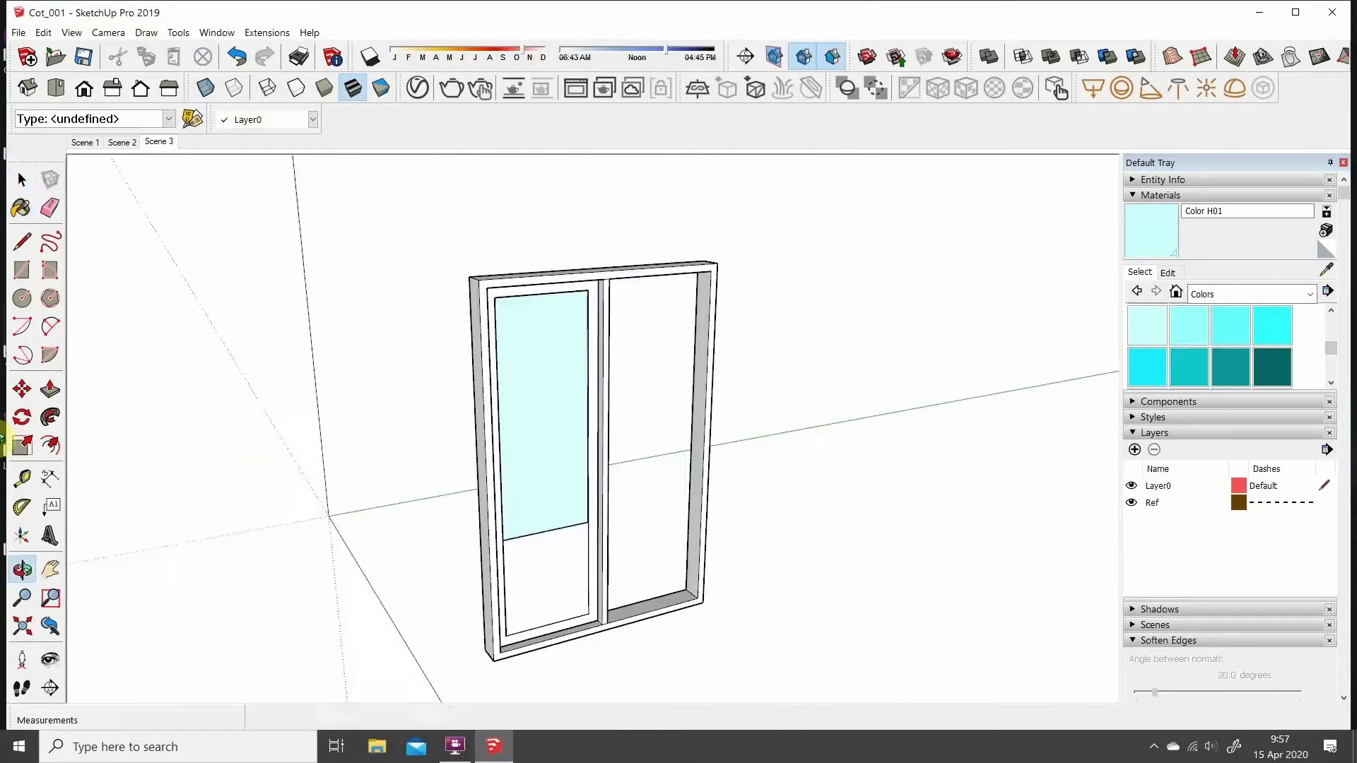
Step: Lower the glass colour's opacity to 36 to make it translucent
left_click(1176, 291)
left_click_drag(1252, 505, 1188, 506)
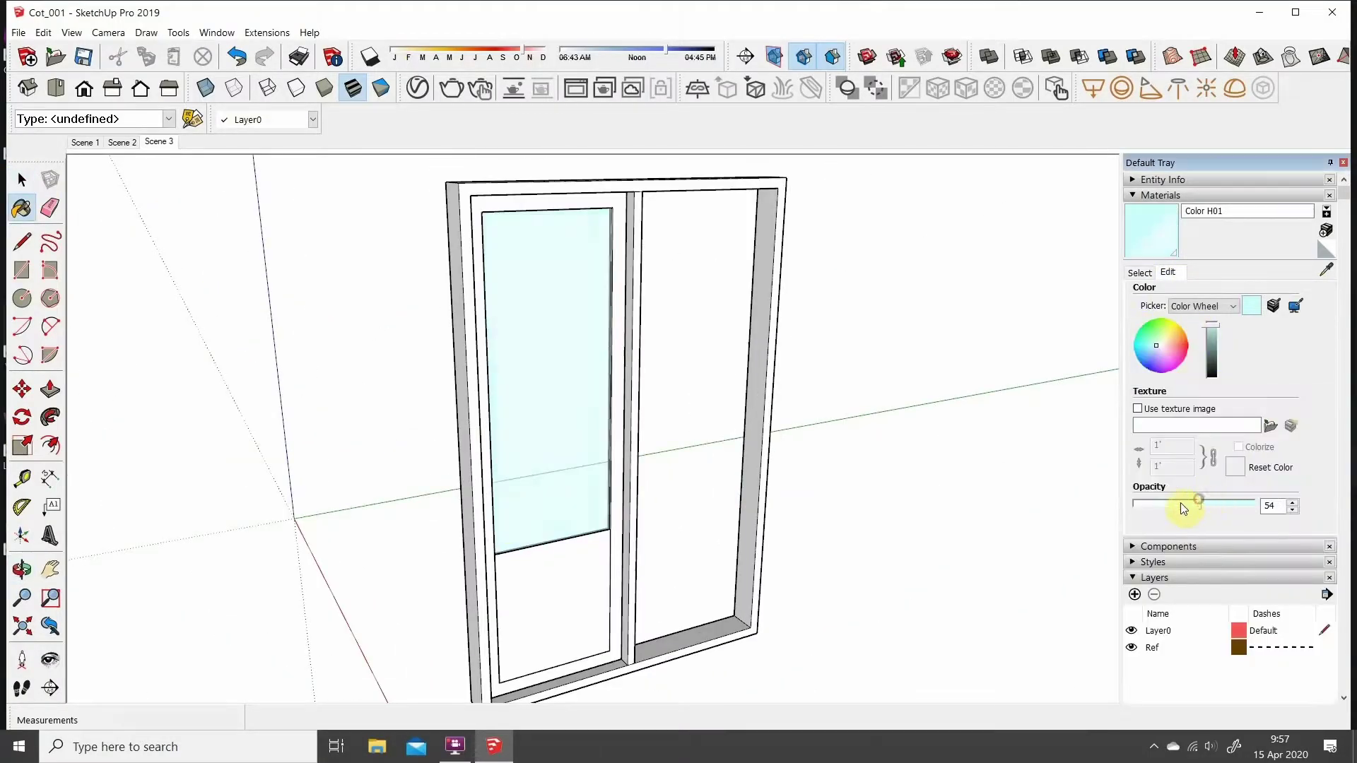
mouse_move(636, 523)
middle_mouse_down()
mouse_move(598, 569)
mouse_move(581, 391)
middle_mouse_up()
key("space")
Step: Select the glazed sash, orbit around the doors, and select the left sash
left_click(582, 391)
scroll(269, 478, "up", 3)
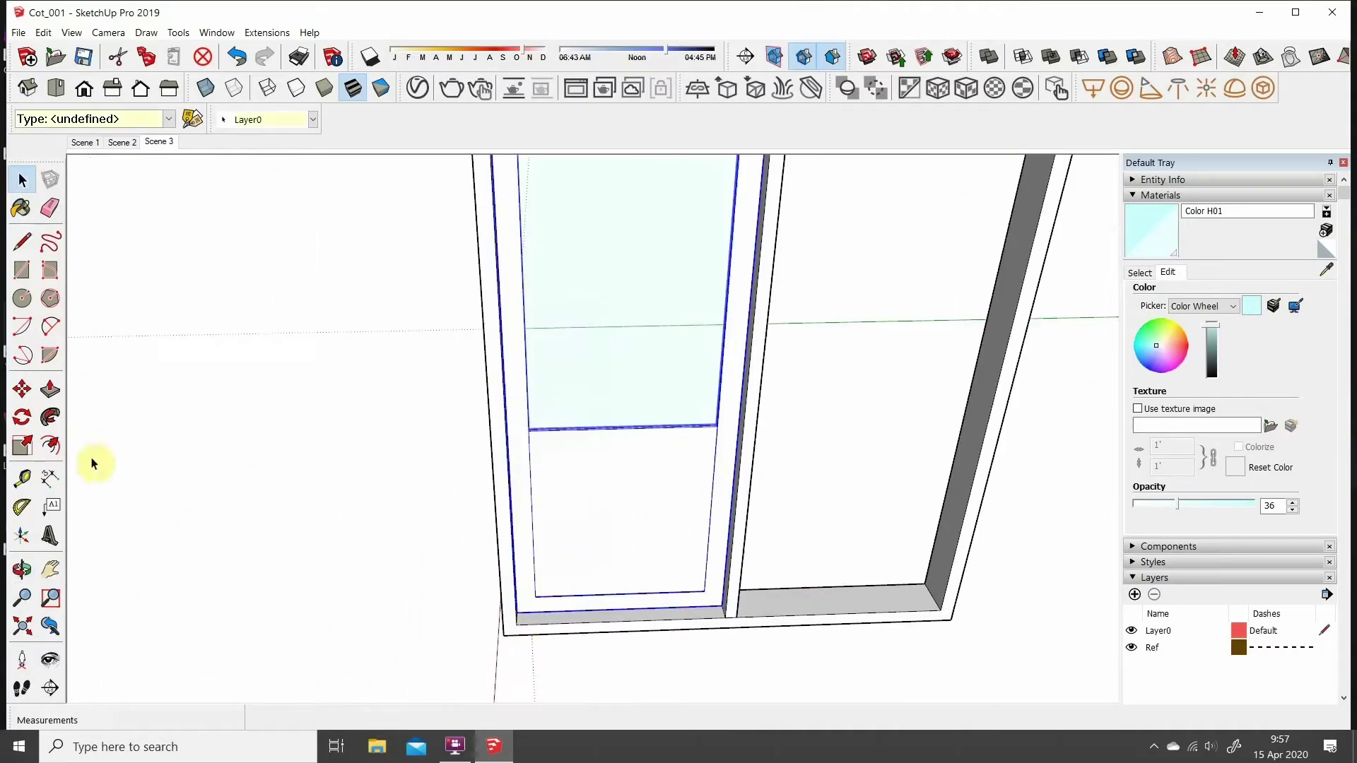
scroll(697, 636, "down", 5)
middle_click_drag(697, 636, 1040, 403)
scroll(1039, 403, "up", 5)
key("space")
left_click(1140, 272)
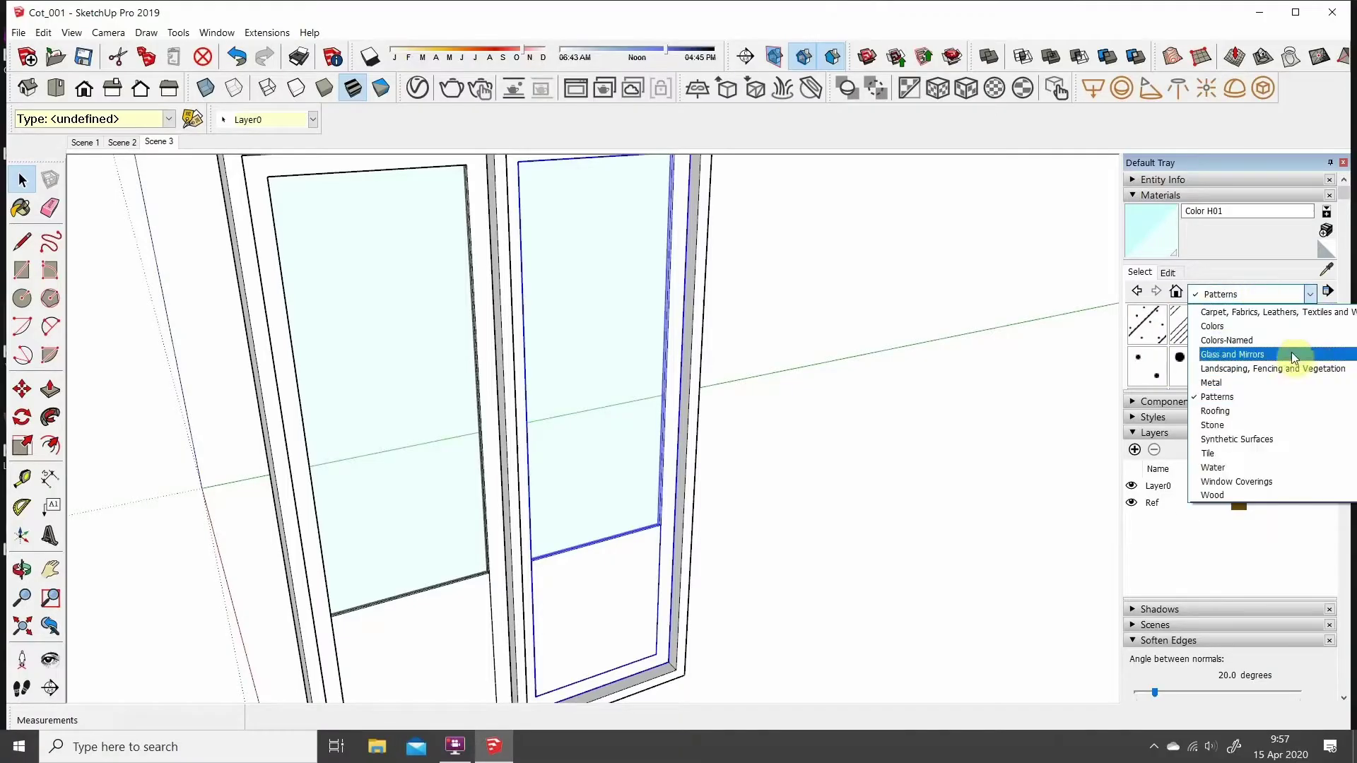
Step: Paint the lower door panels with Blinds Cloth Horizontal from Window Coverings
left_click(1259, 311)
left_click(1177, 327)
scroll(782, 400, "down", 5)
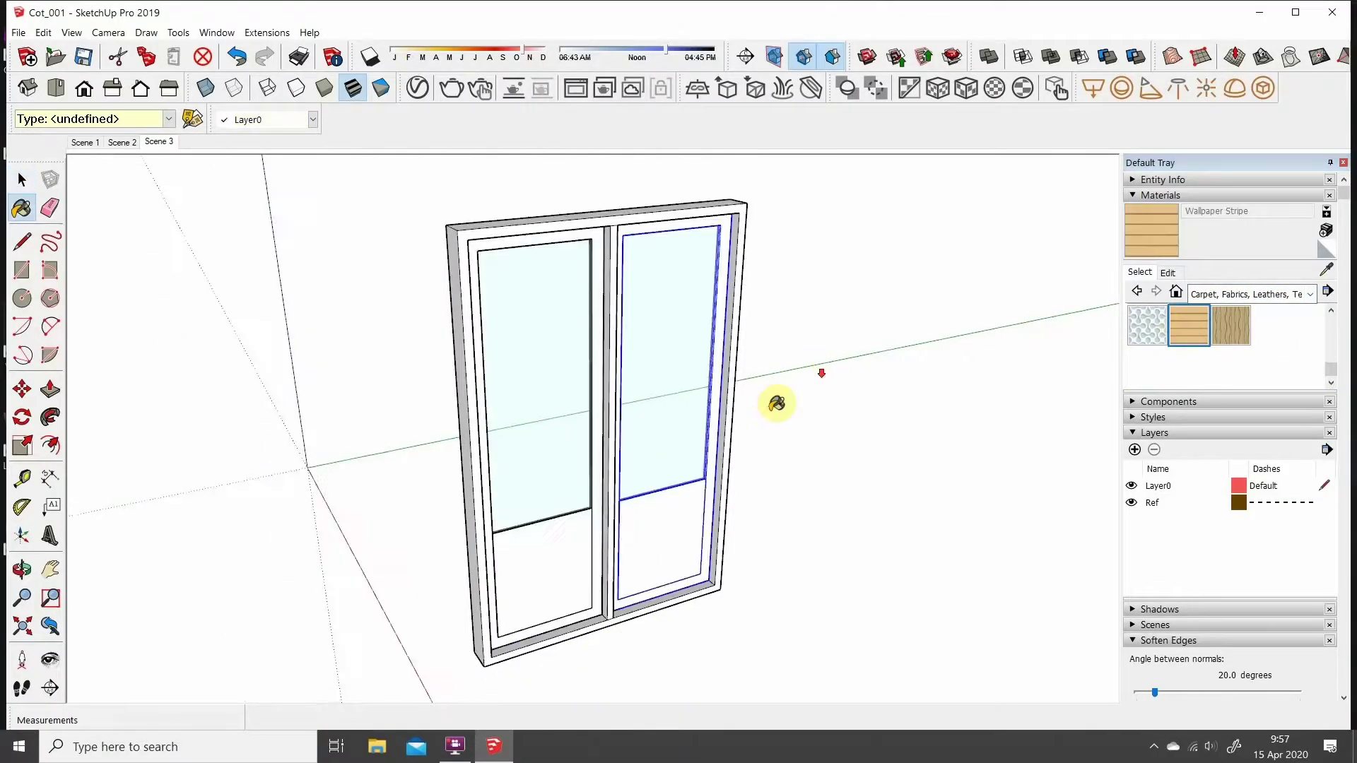
scroll(598, 400, "up", 5)
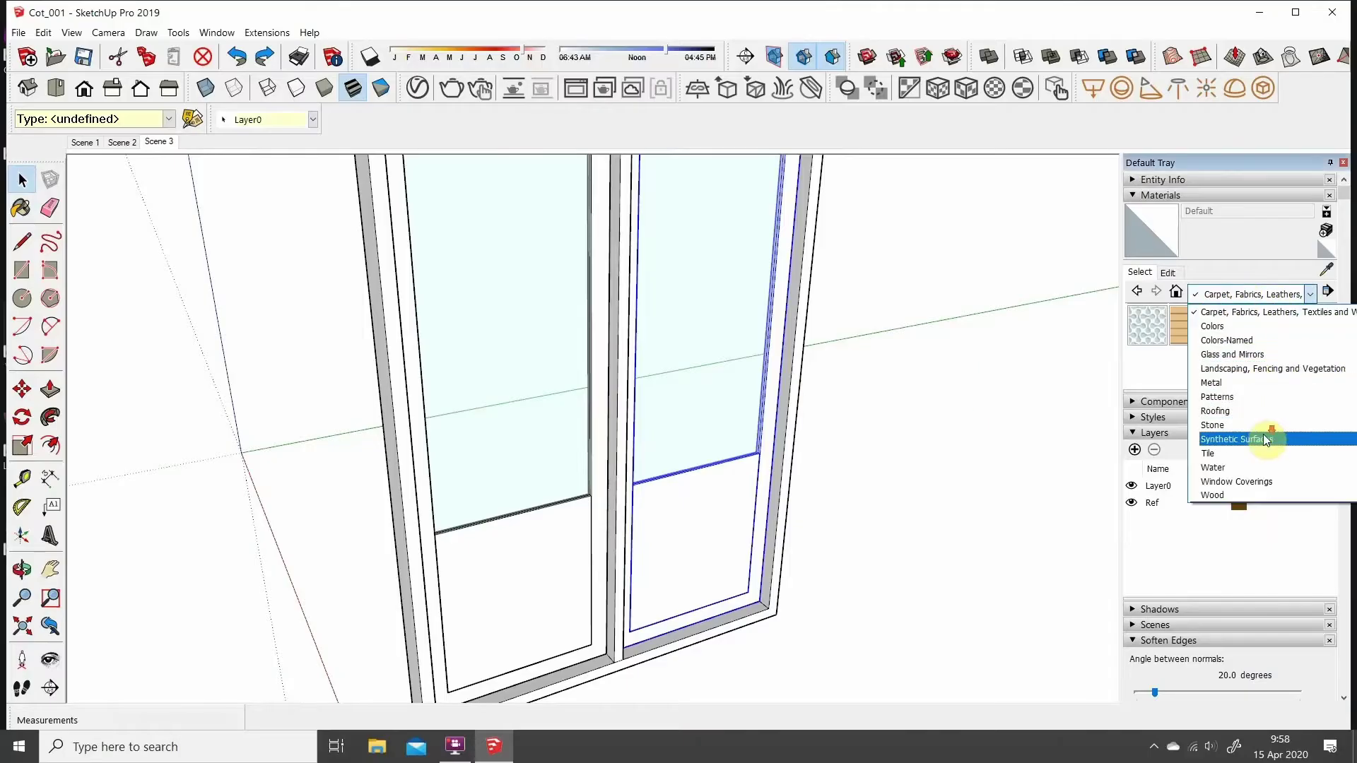
left_click(1256, 484)
scroll(694, 475, "up", 3)
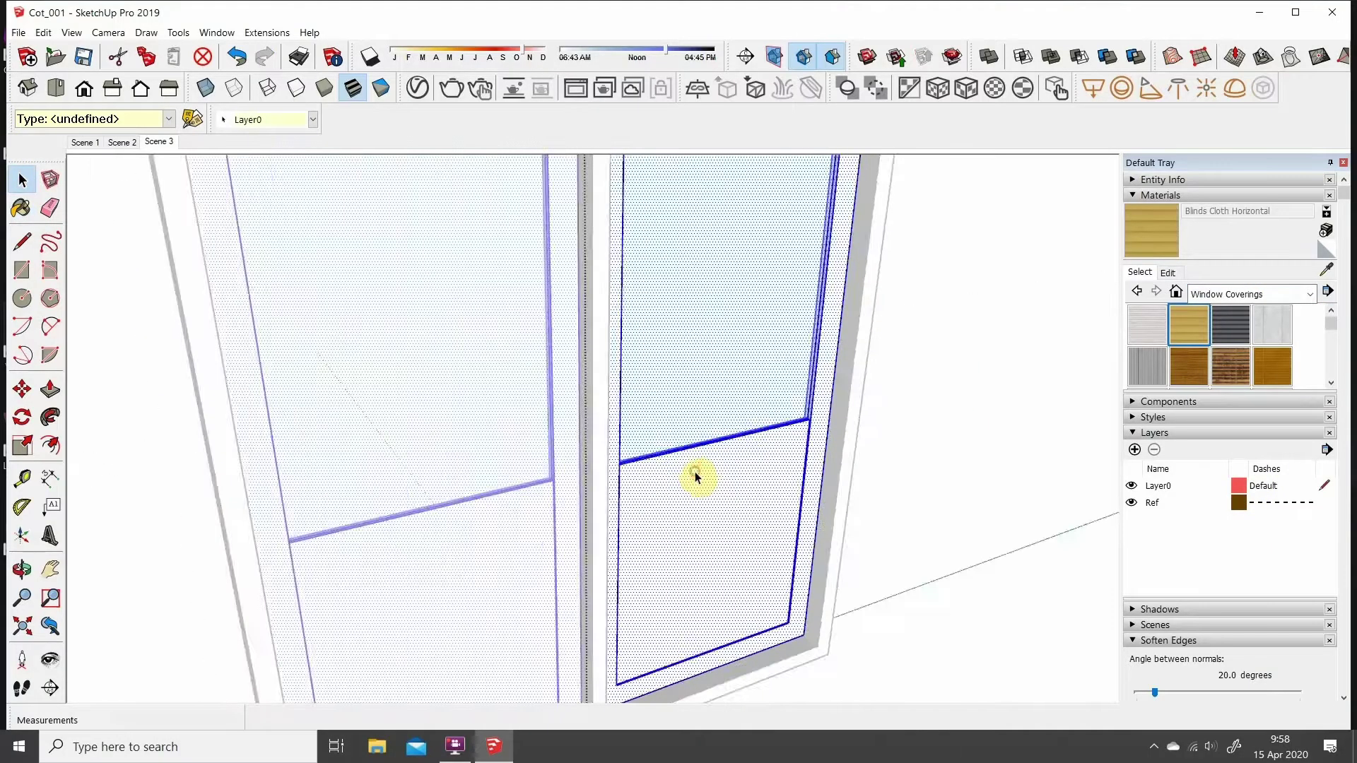
scroll(846, 485, "up", 3)
left_click(743, 461)
Step: Shift the blinds colour toward reddish-brown and set its texture size to 154 mm
left_click(1168, 272)
left_click(1178, 339)
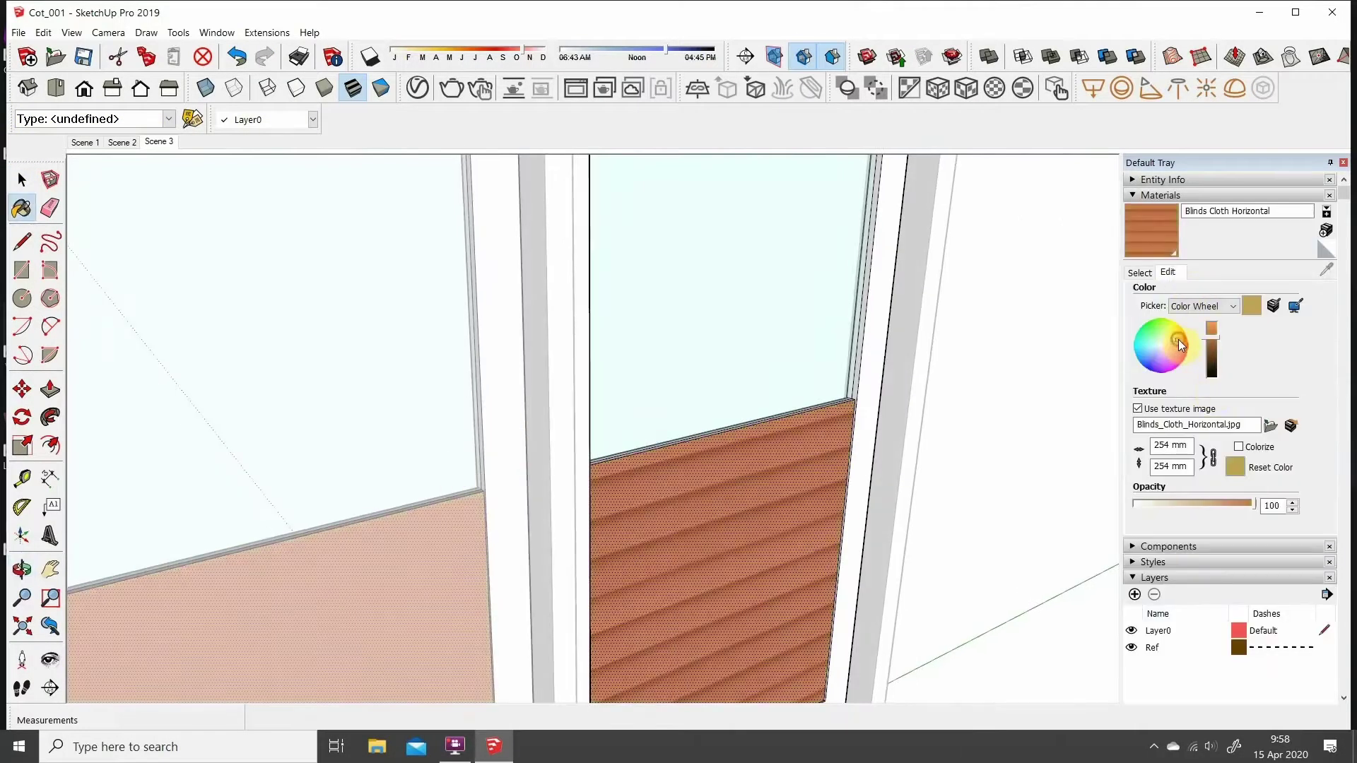
double_click(1170, 445)
type("154")
key("Return")
scroll(606, 348, "down", 5)
scroll(605, 348, "up", 1)
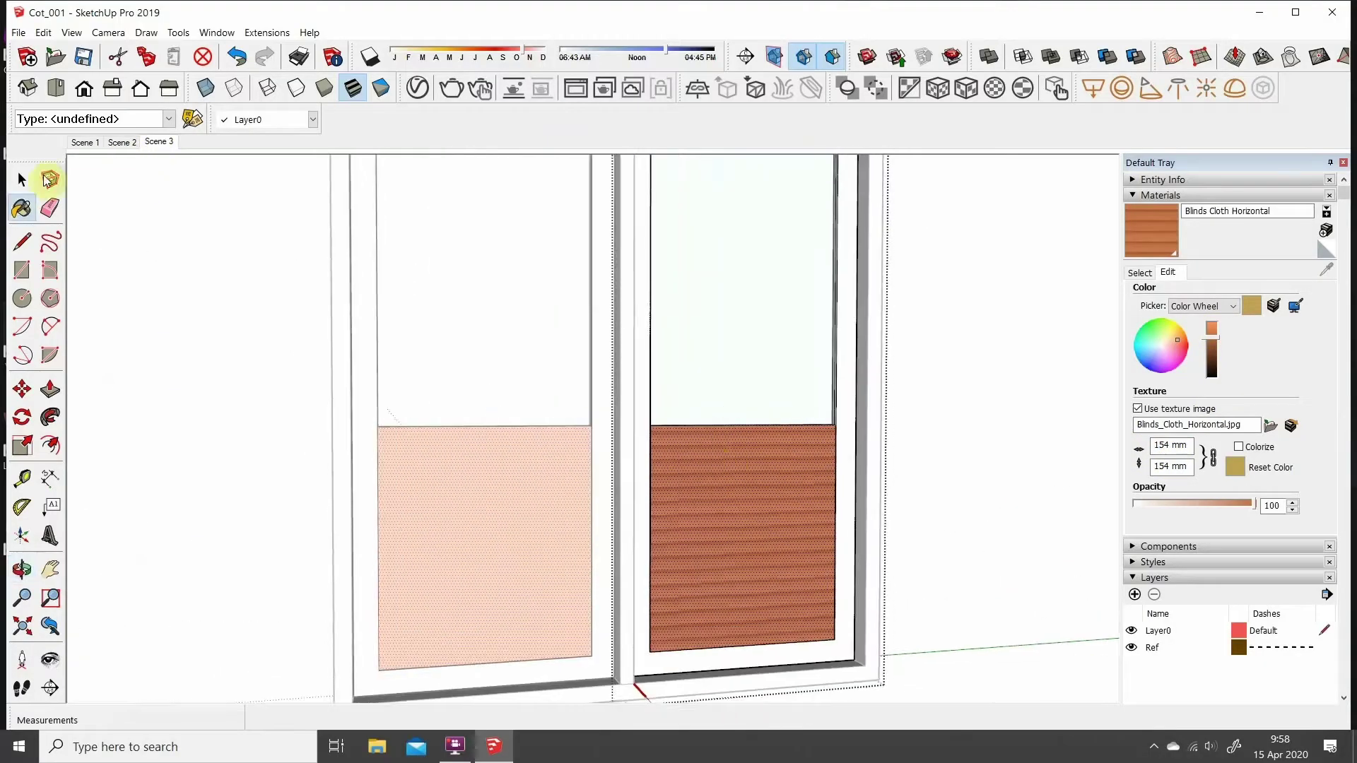
scroll(870, 443, "up", 4)
scroll(895, 407, "up", 2)
Step: Reposition the blinds texture and repaint the other pink panel with the brown blinds
right_click(555, 461)
mouse_move(636, 642)
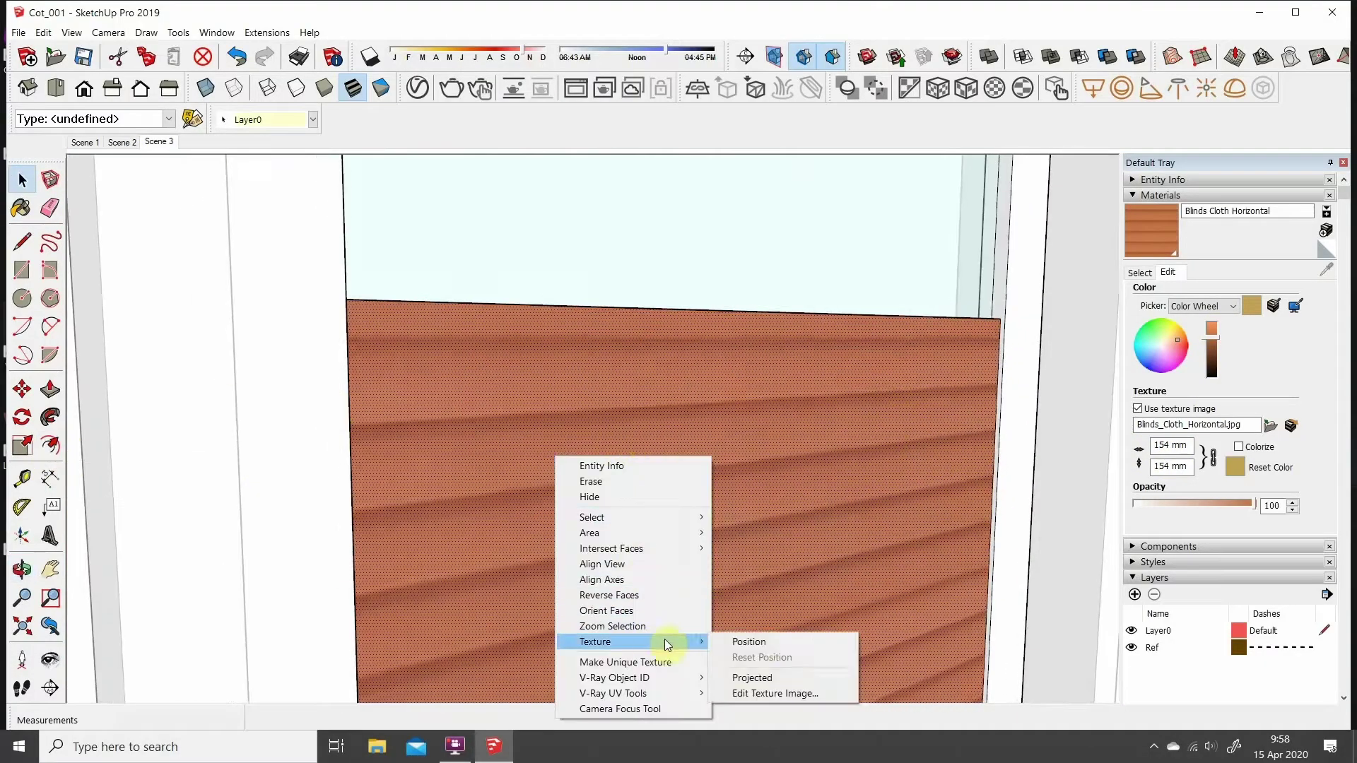
left_click(739, 639)
scroll(778, 430, "down", 3)
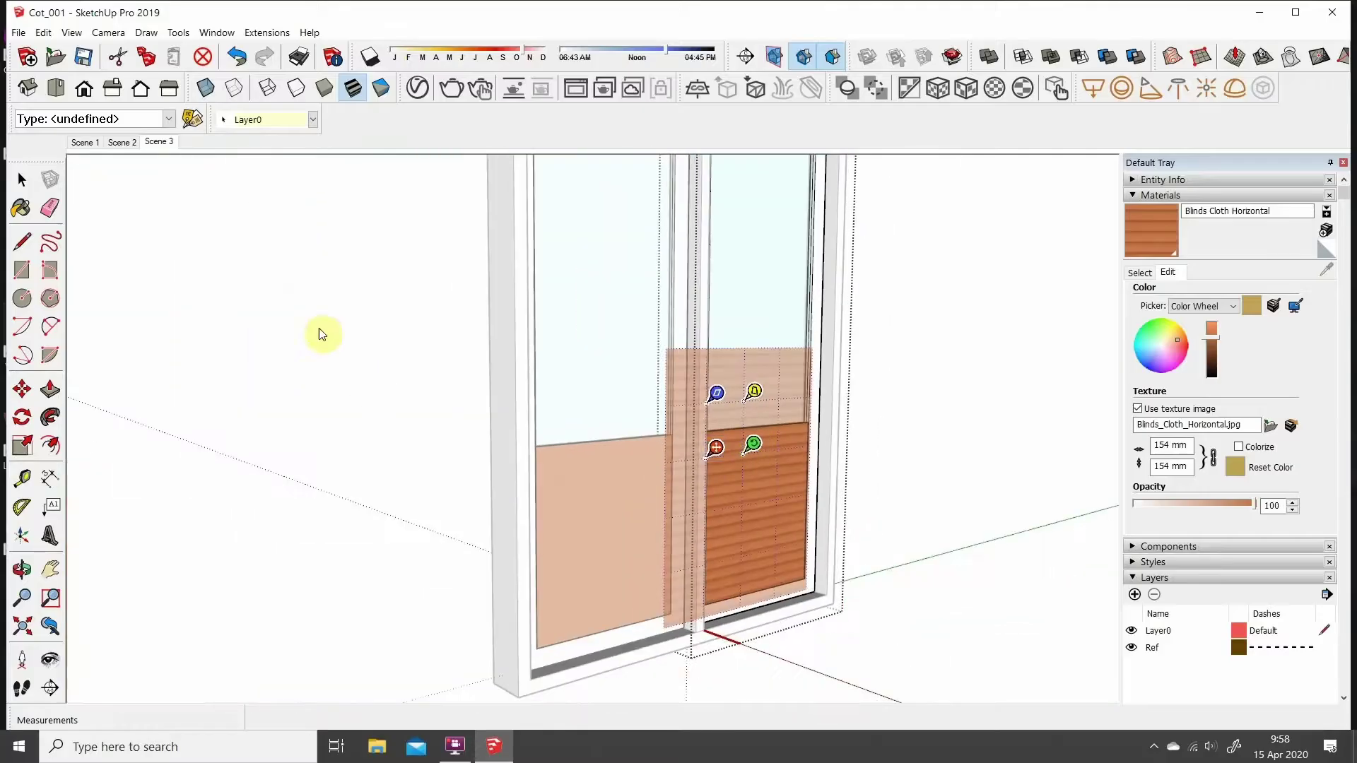
left_click(1072, 533)
middle_click_drag(1072, 533, 716, 389)
left_click(1324, 279)
left_click(645, 388)
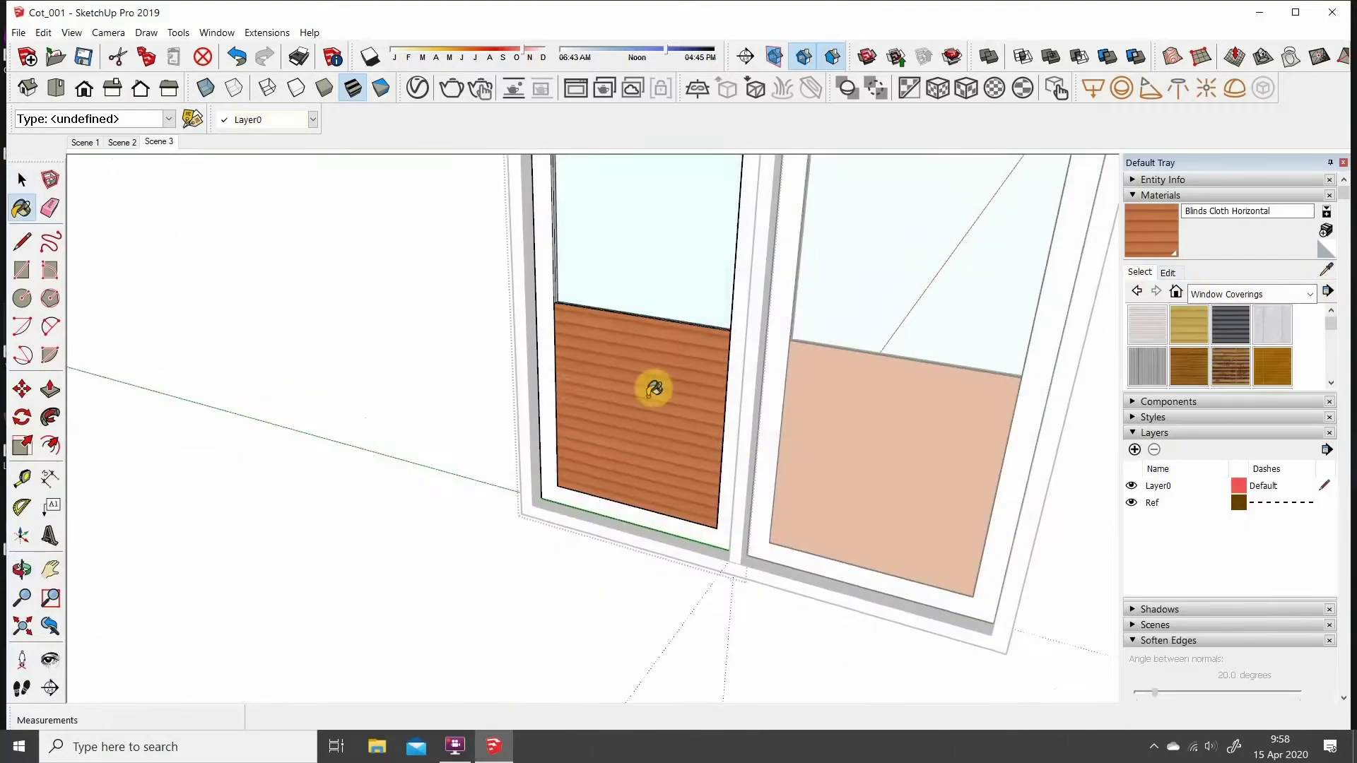
middle_click_drag(627, 645, 142, 540)
Step: Make the door assembly a component and paint its frame dark grey Color M07
key("g")
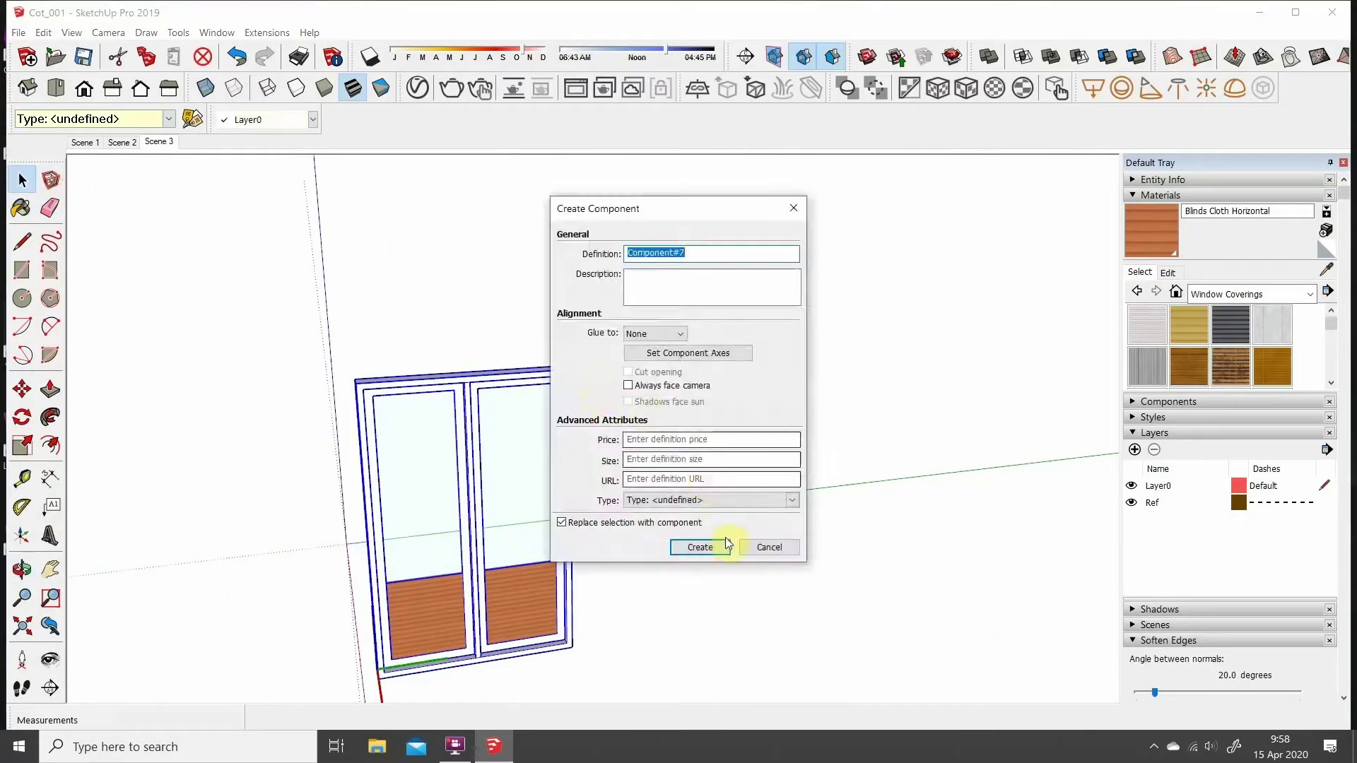
left_click(728, 545)
left_click(1197, 294)
left_click(1266, 371)
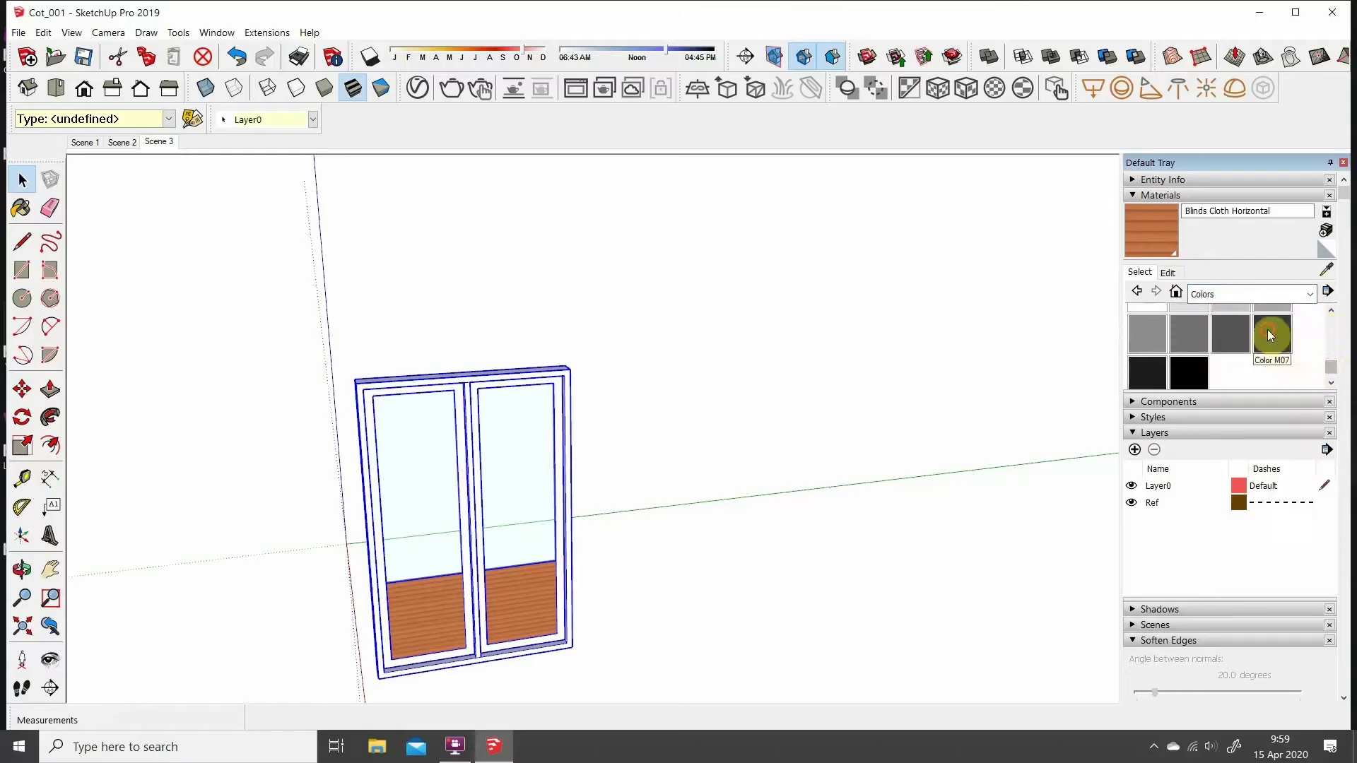
left_click(233, 351)
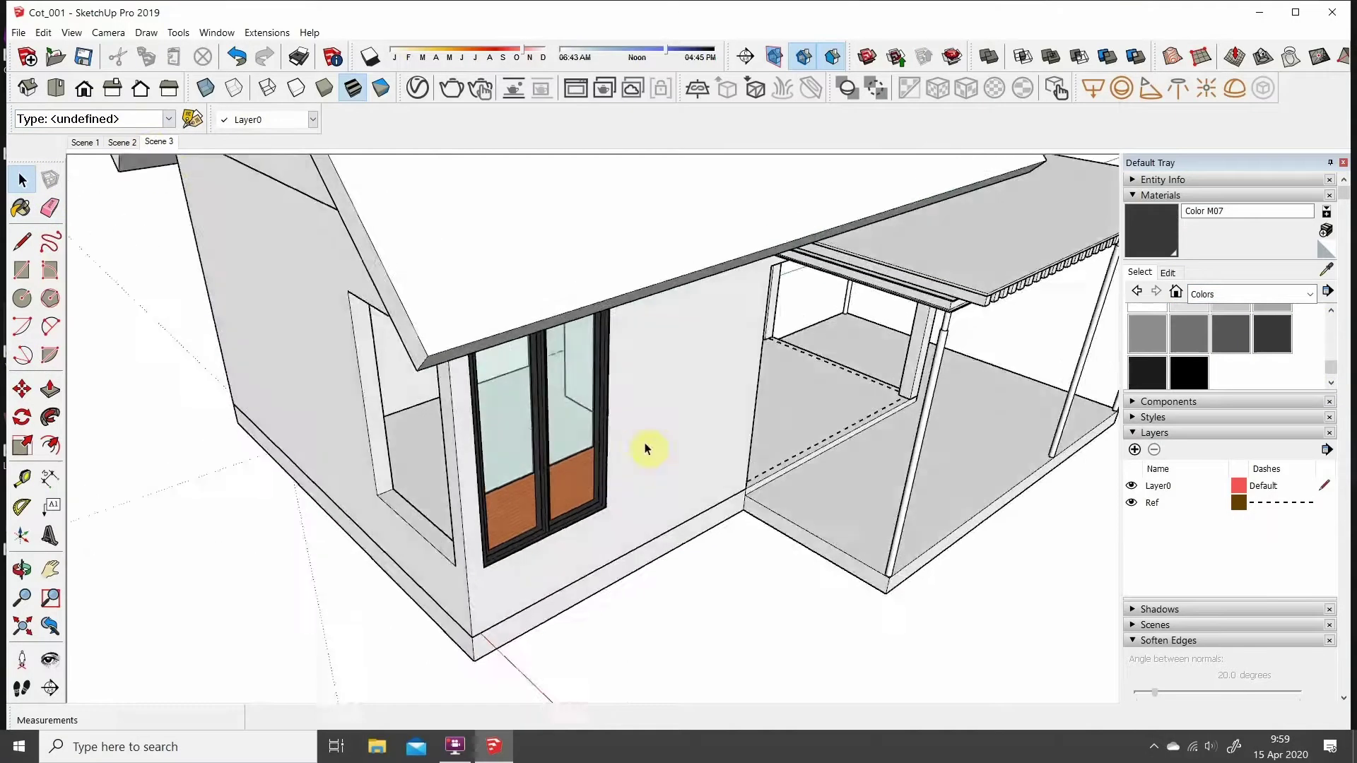
Step: Orbit and zoom to view the door set into the house wall
mouse_move(646, 452)
middle_mouse_down()
mouse_move(475, 576)
mouse_move(605, 608)
middle_mouse_up()
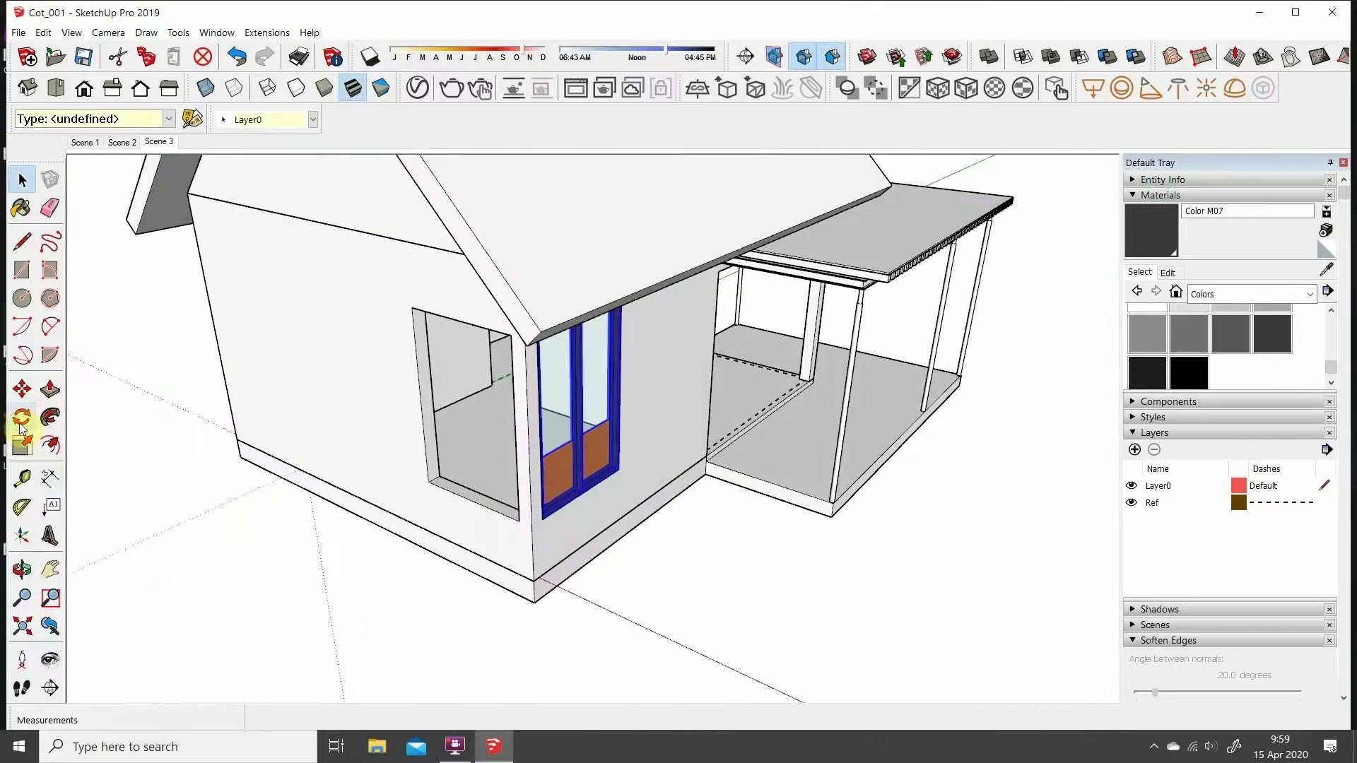
scroll(625, 530, "up", 3)
scroll(909, 491, "up", 3)
scroll(593, 418, "up", 3)
scroll(306, 394, "up", 2)
mouse_move(336, 424)
middle_mouse_down()
mouse_move(540, 424)
mouse_move(470, 475)
middle_mouse_up()
scroll(470, 476, "up", 3)
scroll(515, 449, "up", 3)
Step: Move the door a few mm into the wall opening
left_click(270, 520)
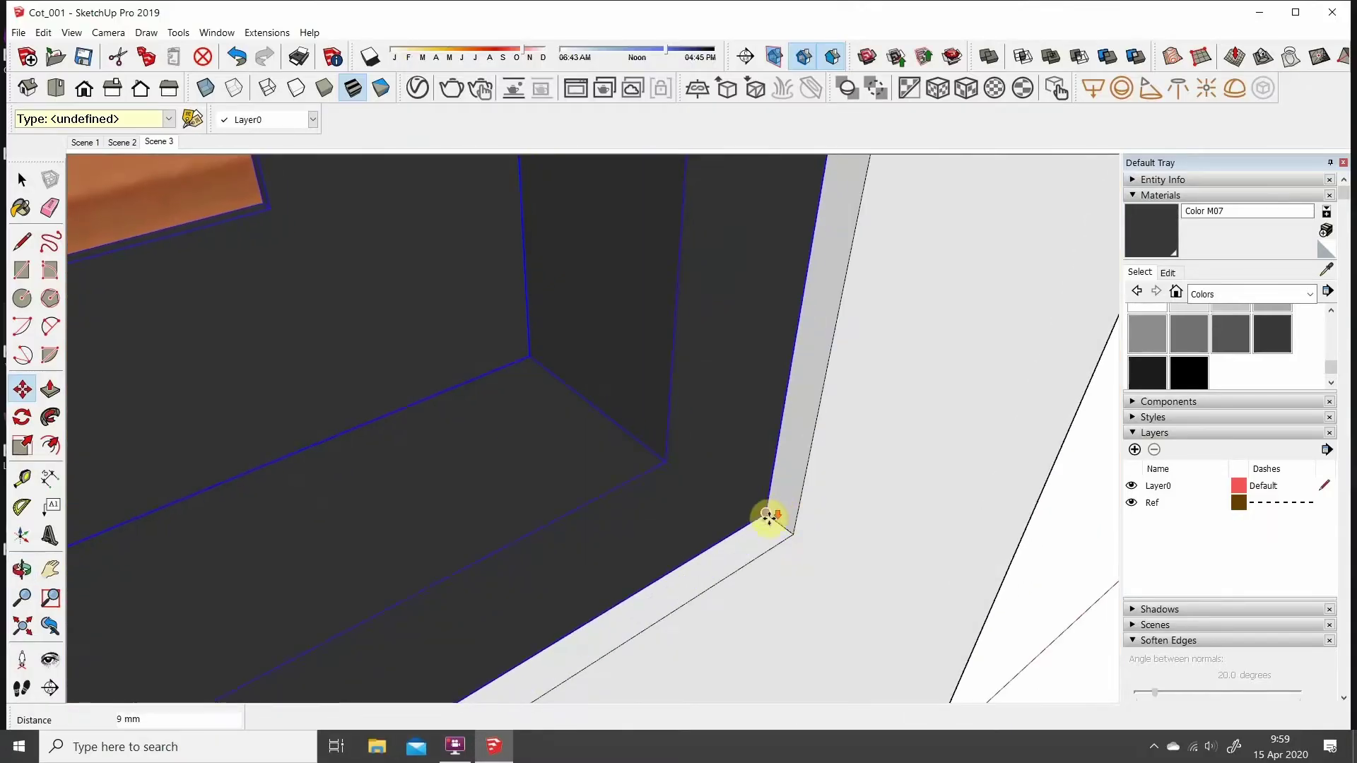
scroll(157, 545, "down", 3)
scroll(627, 521, "down", 2)
scroll(260, 424, "down", 2)
scroll(279, 398, "up", 5)
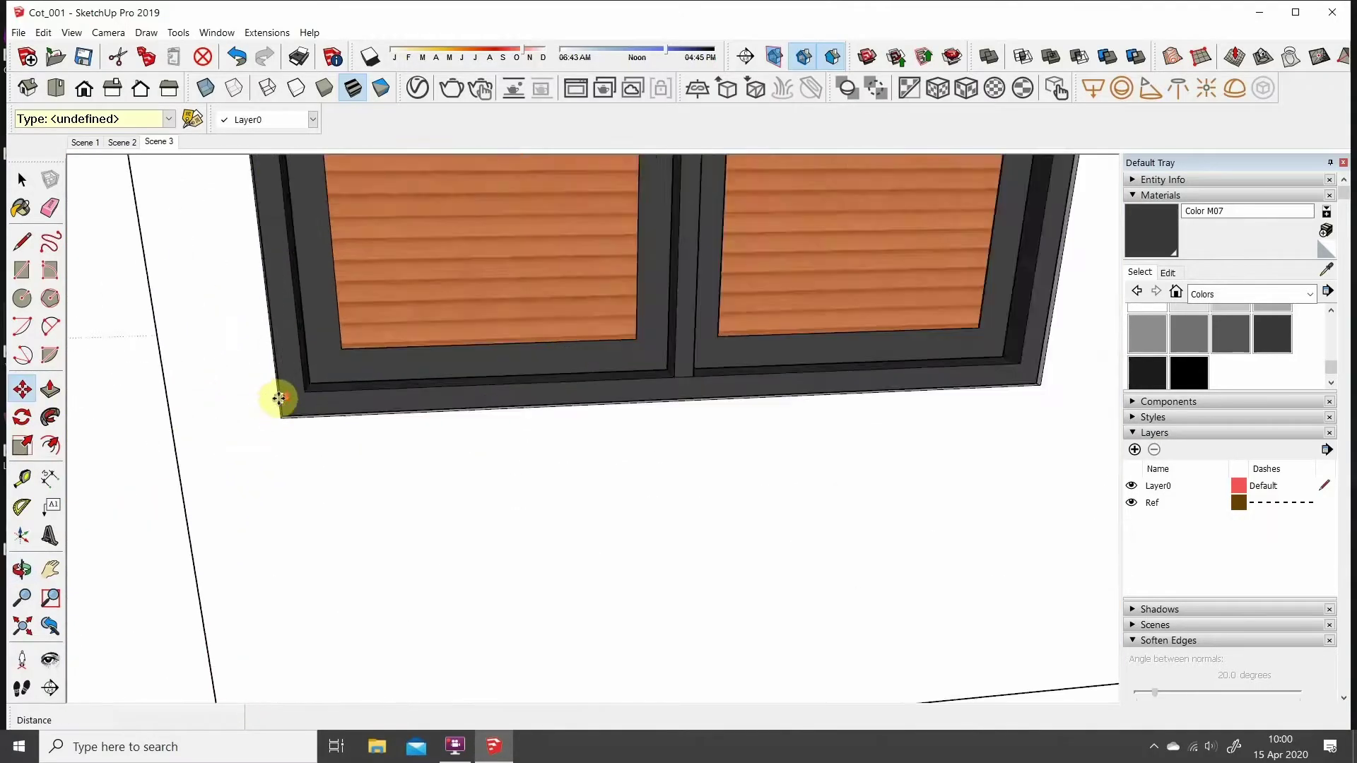
scroll(294, 457, "down", 2)
scroll(445, 564, "down", 3)
scroll(848, 528, "down", 2)
key("space")
mouse_move(849, 528)
middle_mouse_down()
mouse_move(222, 546)
mouse_move(945, 535)
mouse_move(289, 448)
middle_mouse_up()
mouse_move(516, 436)
middle_mouse_down()
mouse_move(592, 409)
mouse_move(379, 189)
mouse_move(555, 446)
middle_mouse_up()
scroll(509, 324, "up", 3)
scroll(445, 551, "up", 3)
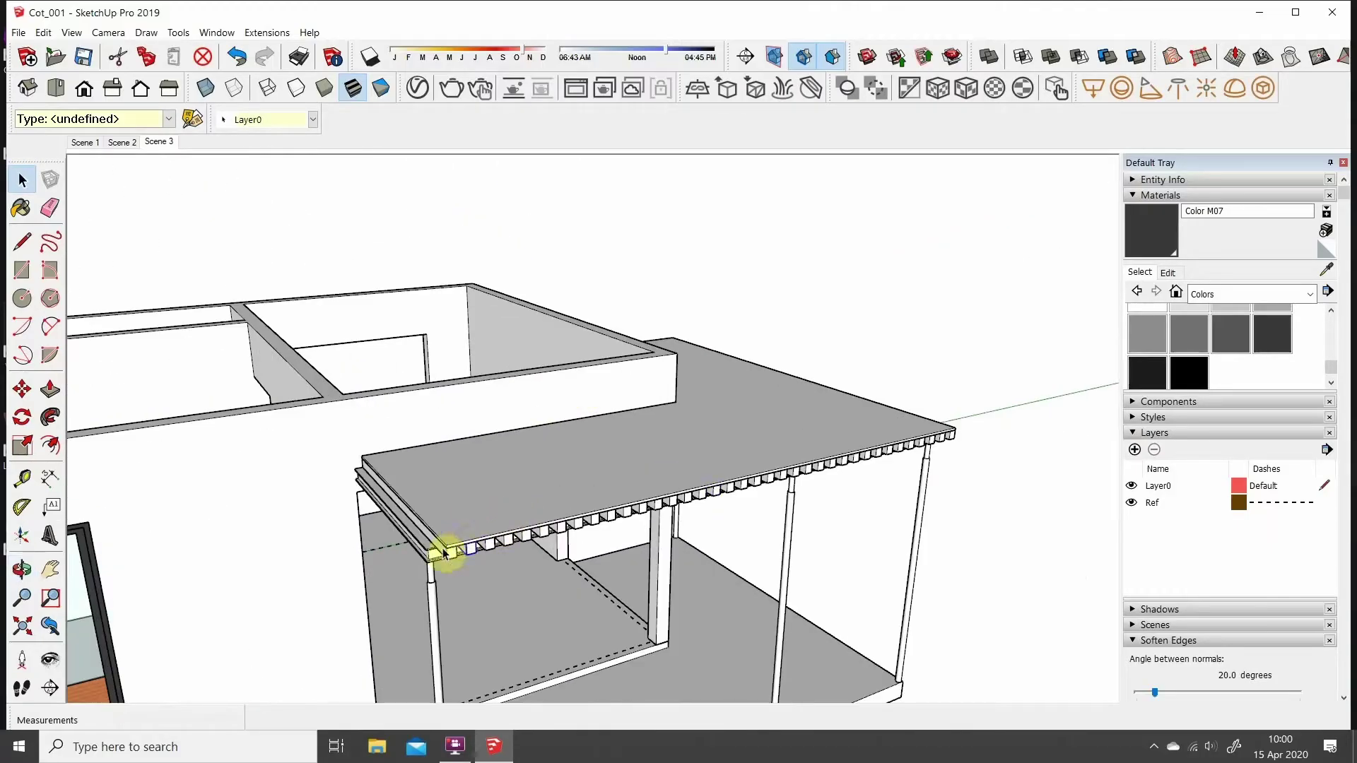
scroll(455, 564, "up", 3)
scroll(403, 480, "up", 3)
Step: Select the porch roof and hide it
left_click(403, 479)
scroll(763, 506, "down", 3)
middle_click_drag(763, 506, 727, 476)
scroll(783, 405, "up", 3)
scroll(812, 415, "down", 5)
middle_click_drag(560, 706, 388, 630)
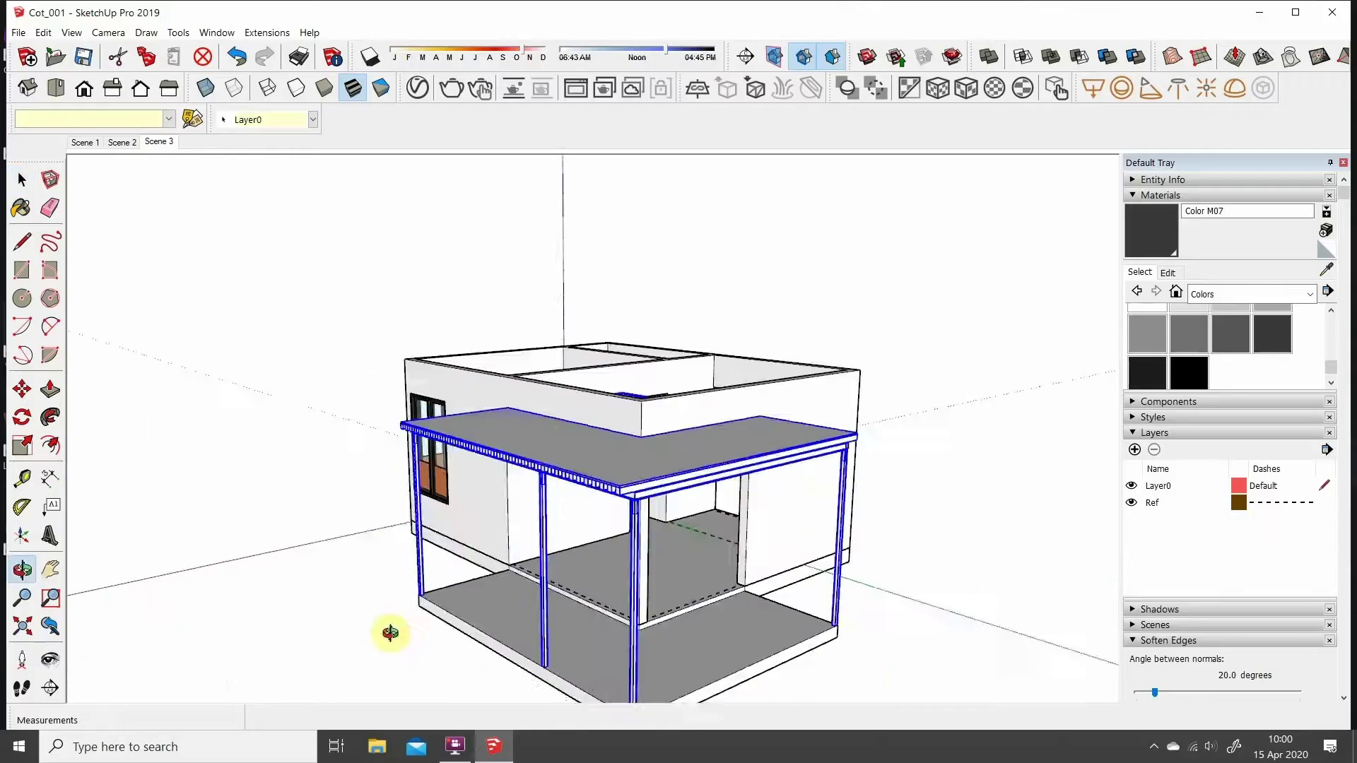
scroll(388, 630, "up", 2)
right_click(651, 173)
left_click(726, 311)
scroll(716, 470, "down", 2)
key("Delete")
middle_click_drag(716, 469, 994, 554)
Step: Draw a rectangle in the door opening and push it back 15 mm
scroll(591, 433, "up", 3)
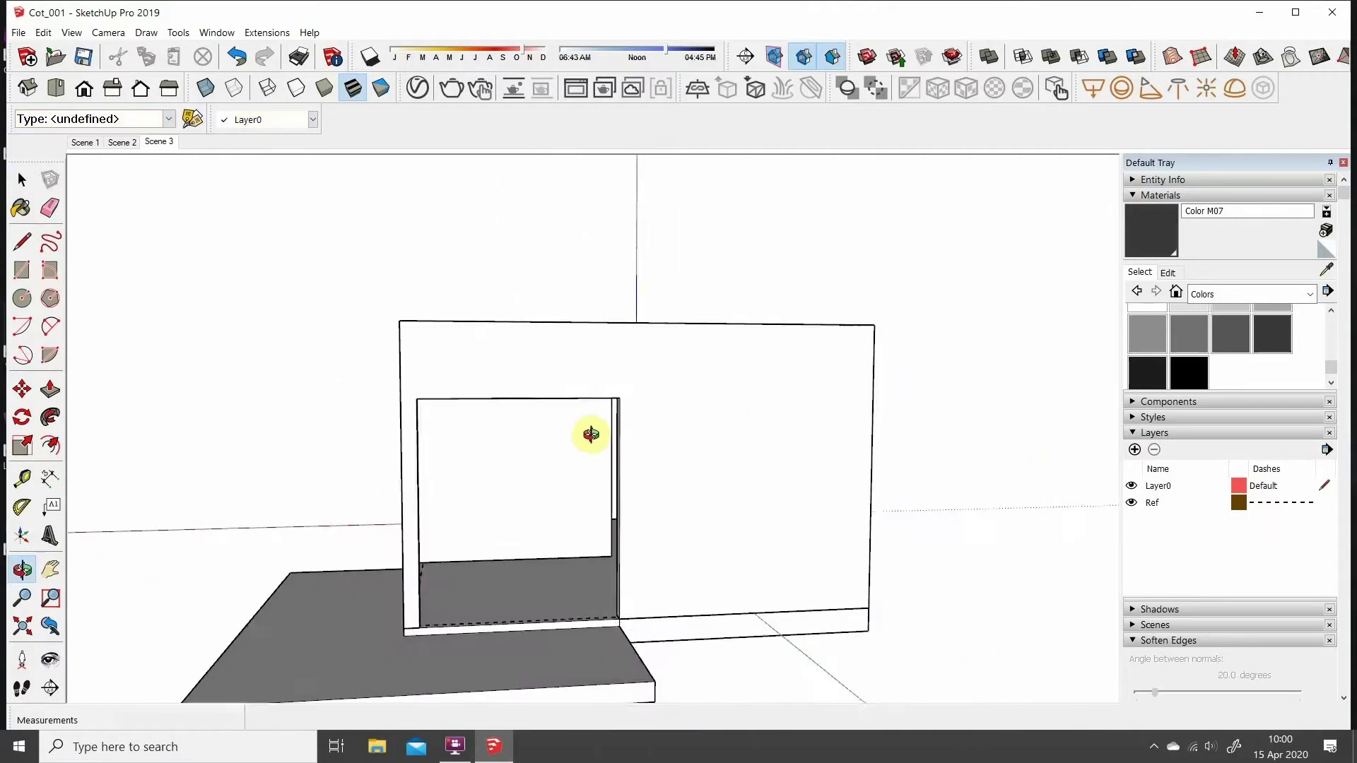
middle_click_drag(591, 434, 557, 545)
scroll(443, 514, "up", 2)
key("r")
scroll(718, 582, "up", 3)
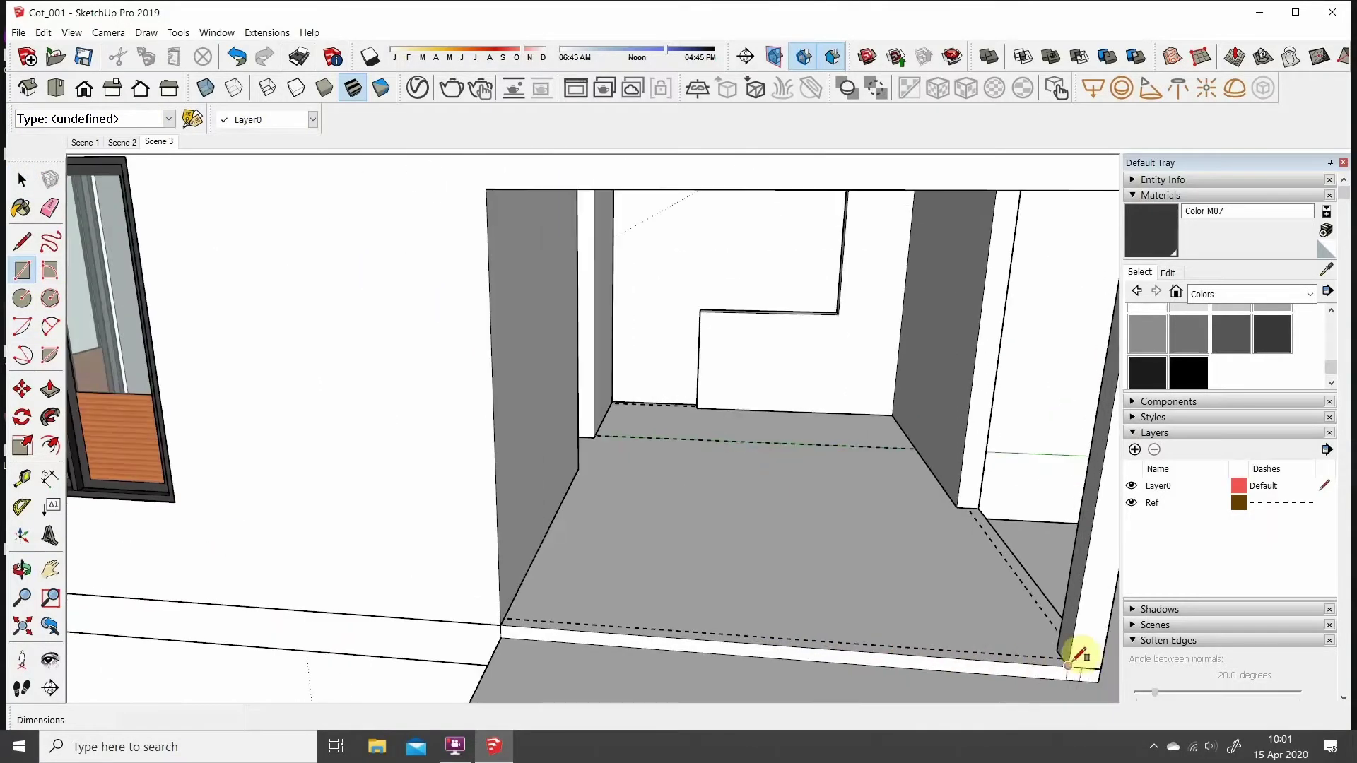
scroll(1076, 646, "down", 3)
scroll(366, 504, "up", 3)
scroll(366, 504, "up", 2)
scroll(412, 591, "down", 3)
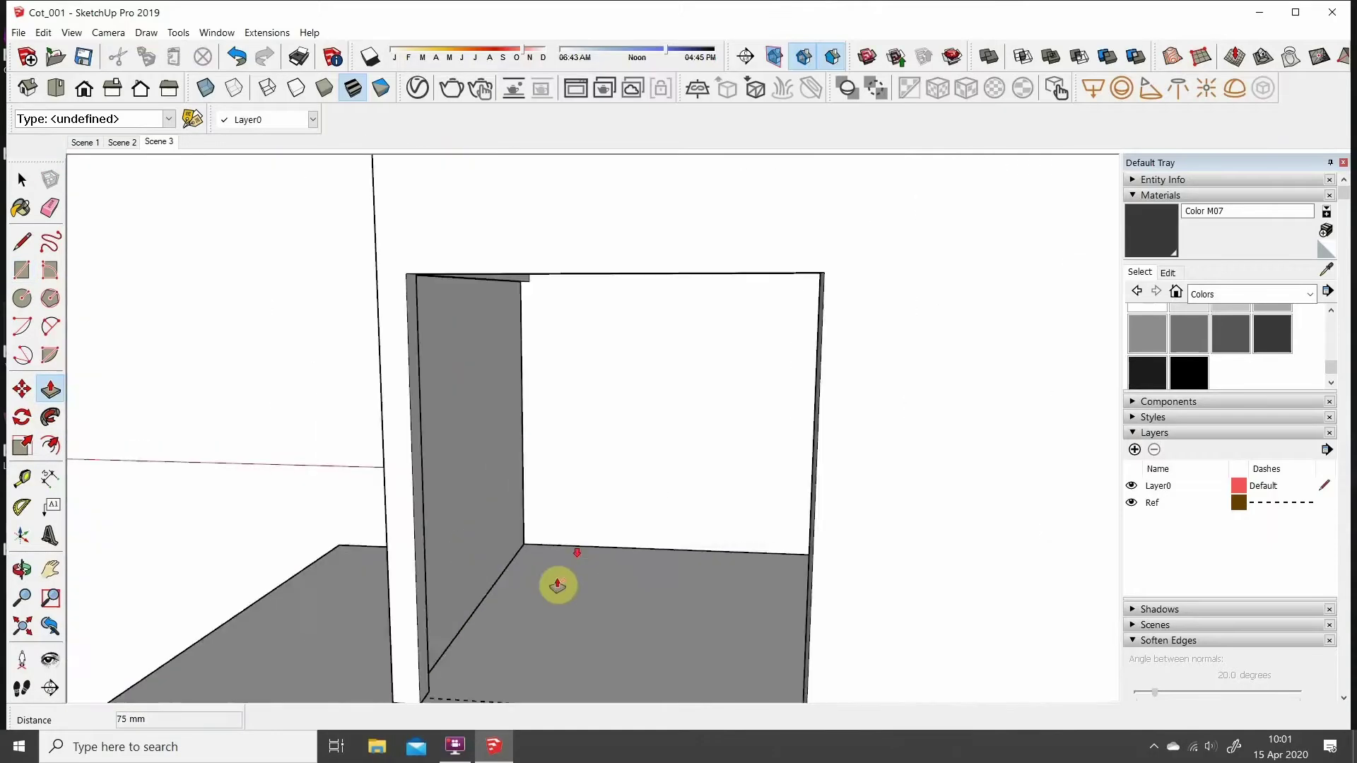
middle_click_drag(554, 582, 552, 320)
key("p")
scroll(552, 320, "up", 3)
left_click_drag(630, 554, 579, 527)
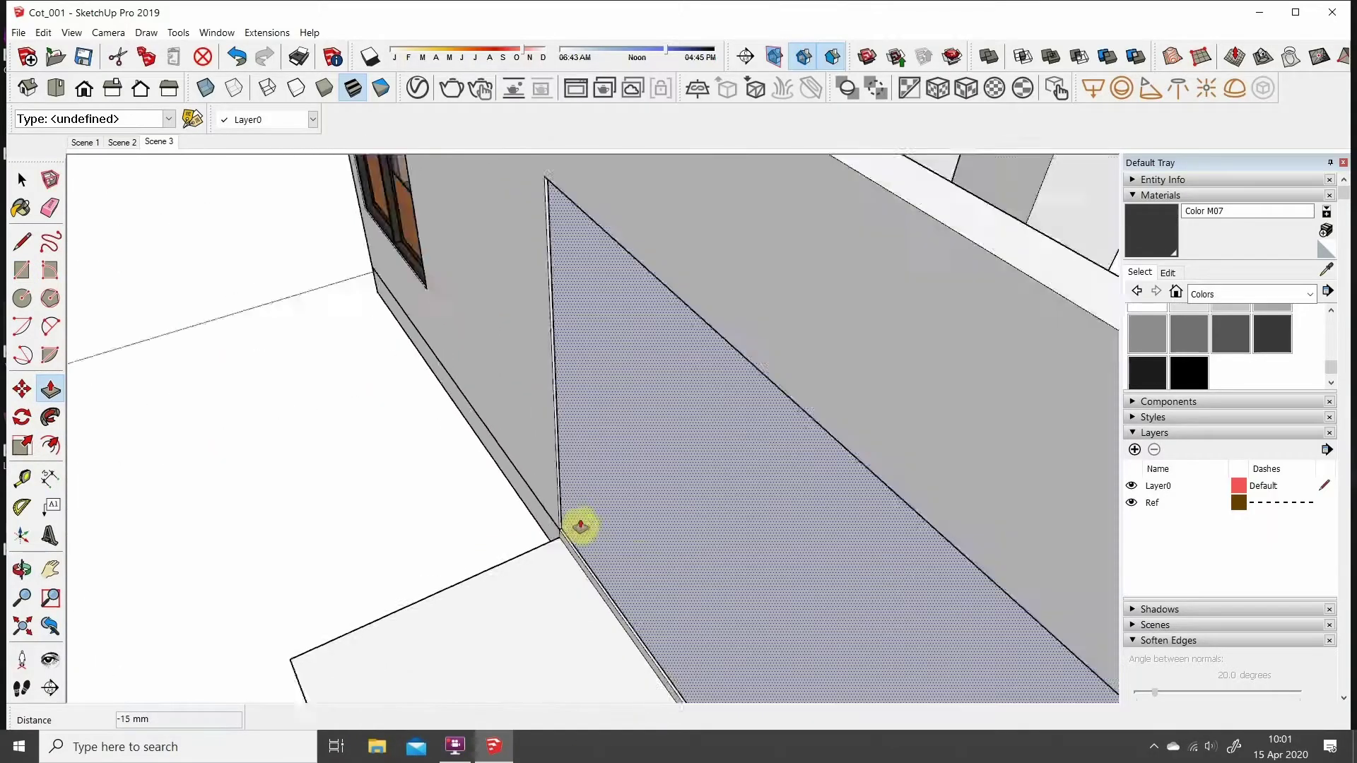
middle_click_drag(579, 528, 697, 521)
scroll(697, 521, "down", 5)
scroll(697, 521, "up", 3)
scroll(597, 236, "up", 3)
Step: Offset the wall rectangle's outline inward by 3
left_click(606, 212)
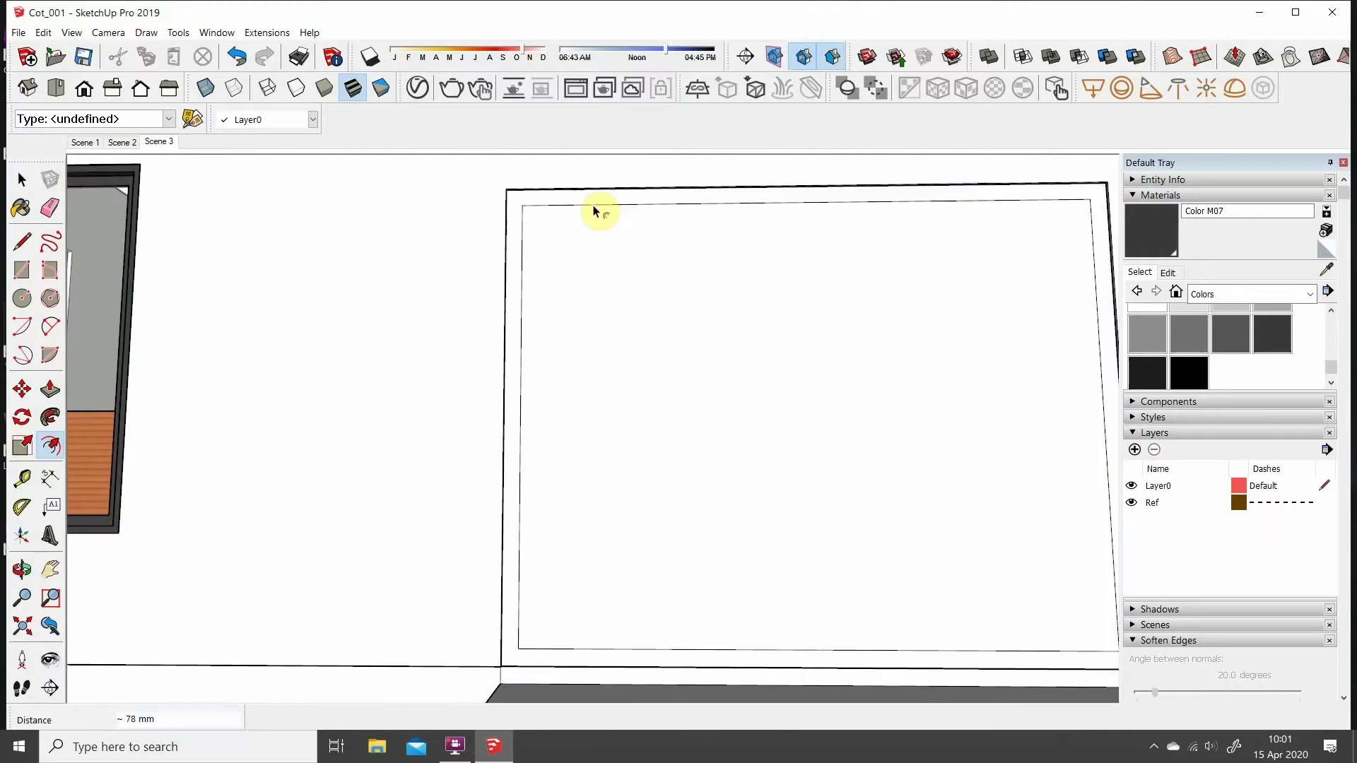
middle_click_drag(591, 206, 831, 403)
scroll(927, 254, "up", 5)
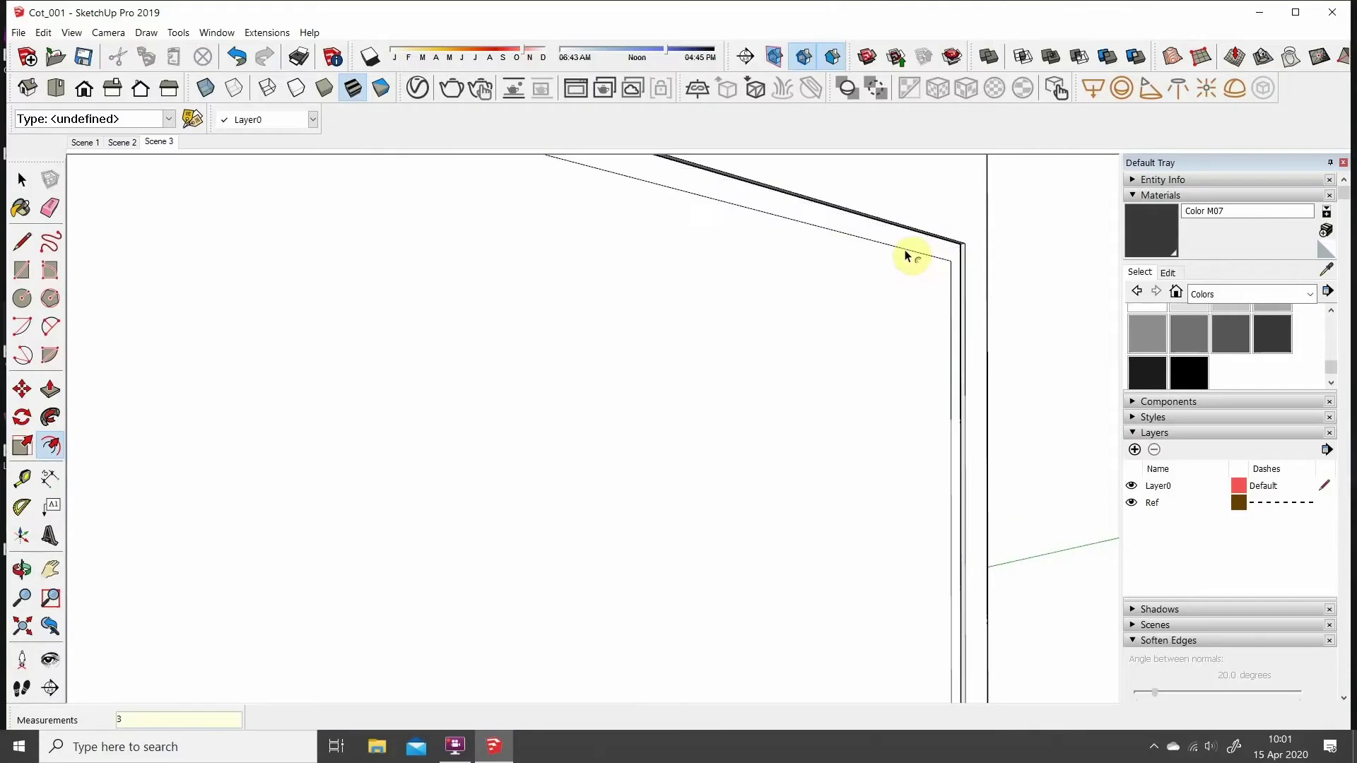
key("space")
scroll(355, 364, "down", 2)
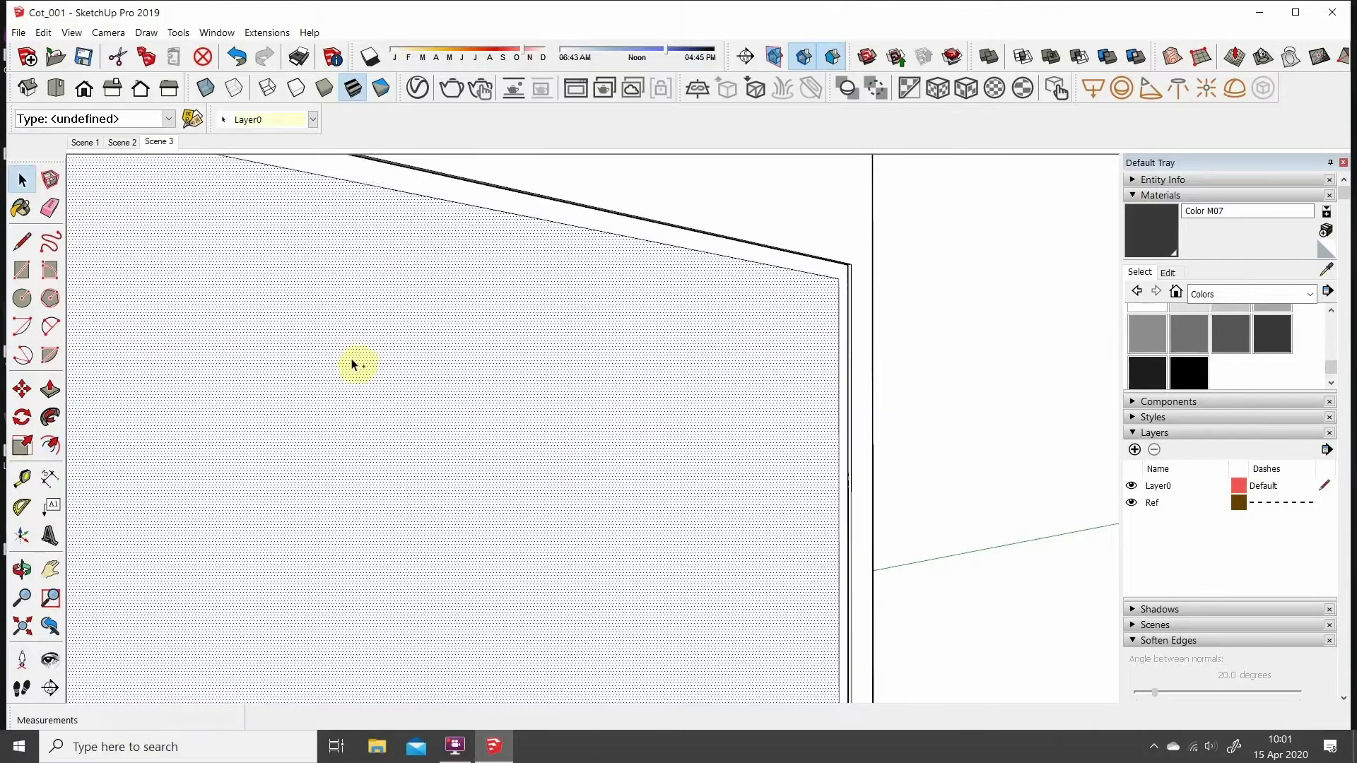
left_click(50, 445)
left_click(679, 228)
key("Return")
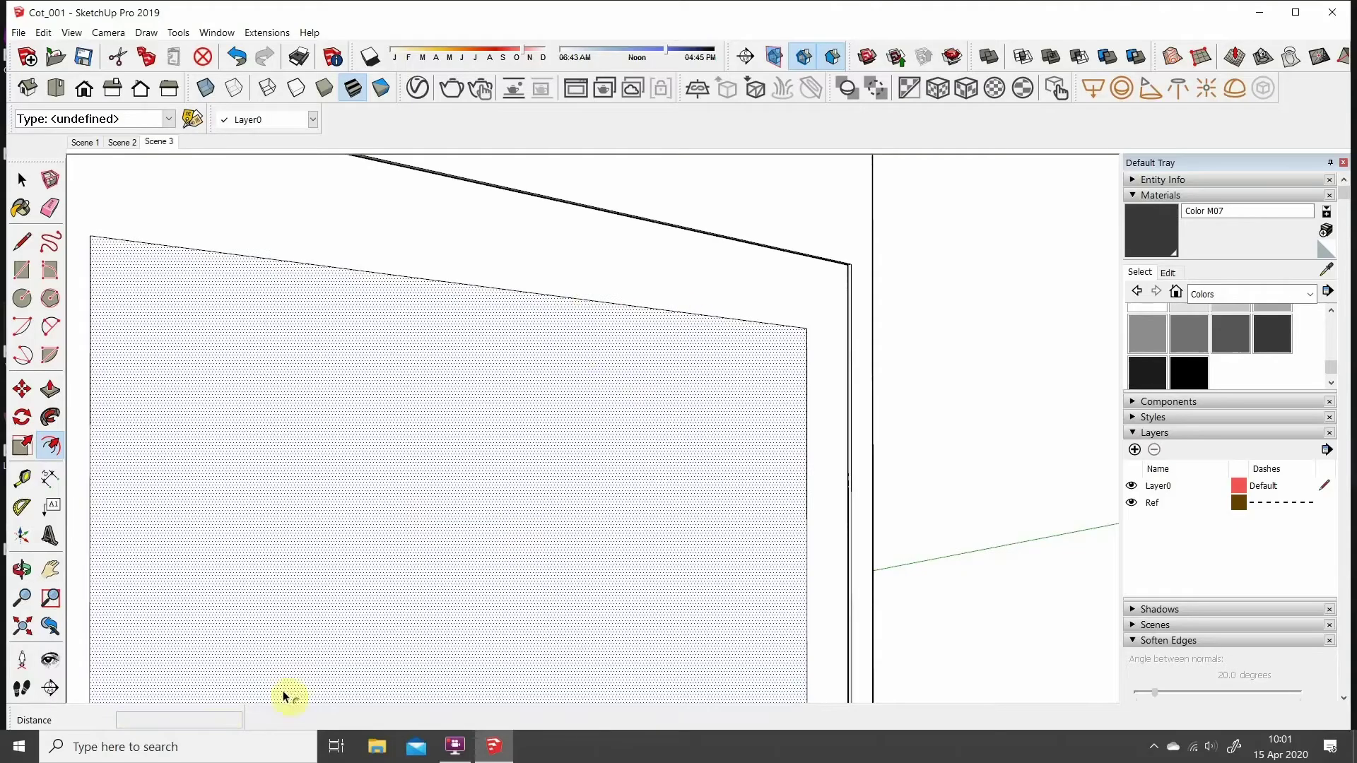
left_click(654, 277)
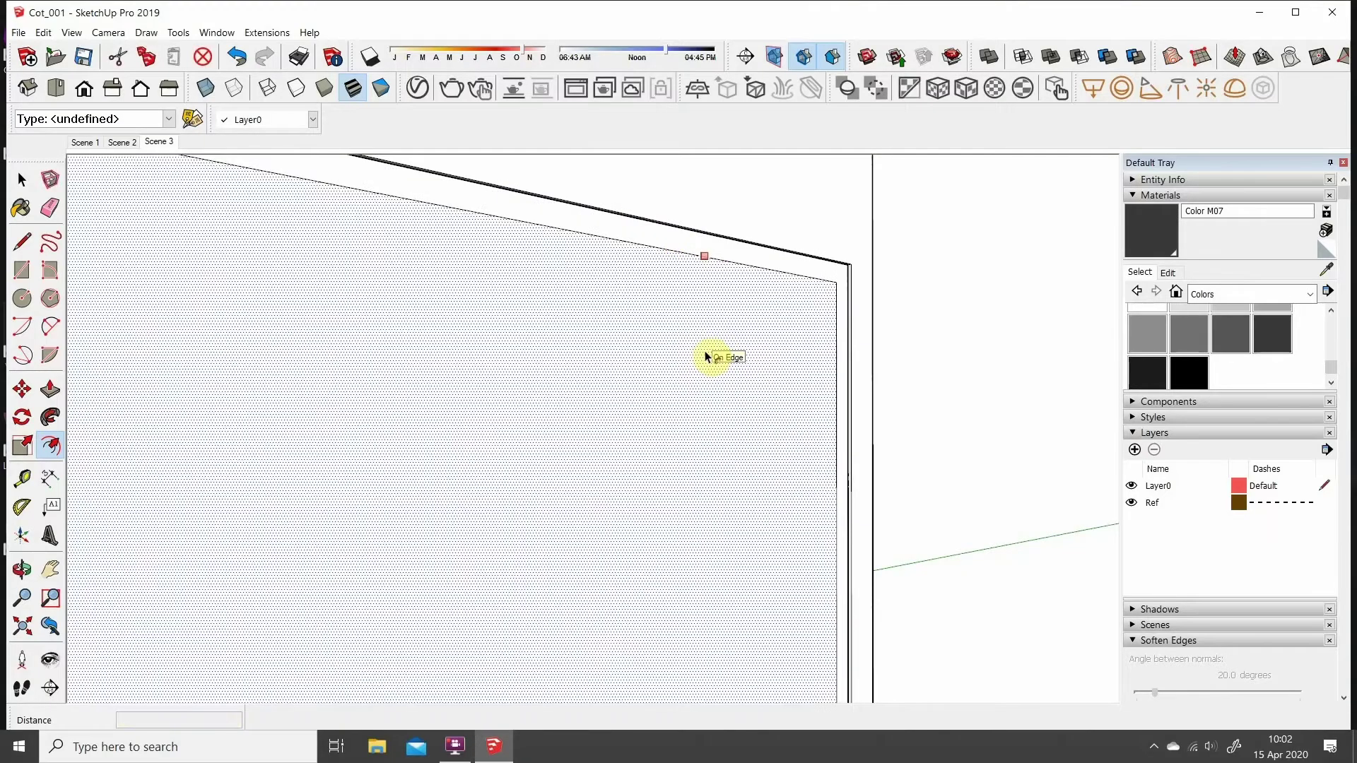
Step: Offset the face outline inward by 30 to form the frame border
middle_click_drag(718, 354, 879, 191)
key("t")
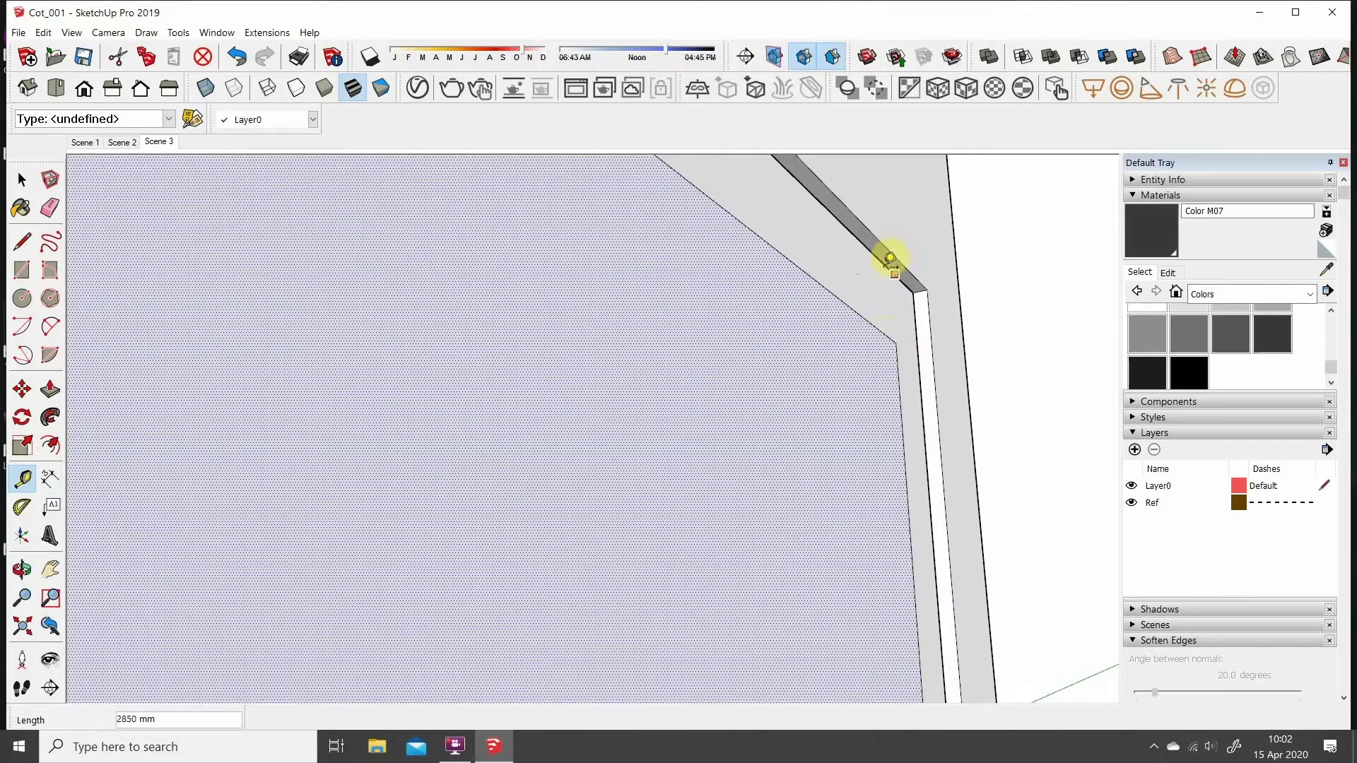
left_click(49, 446)
left_click(848, 288)
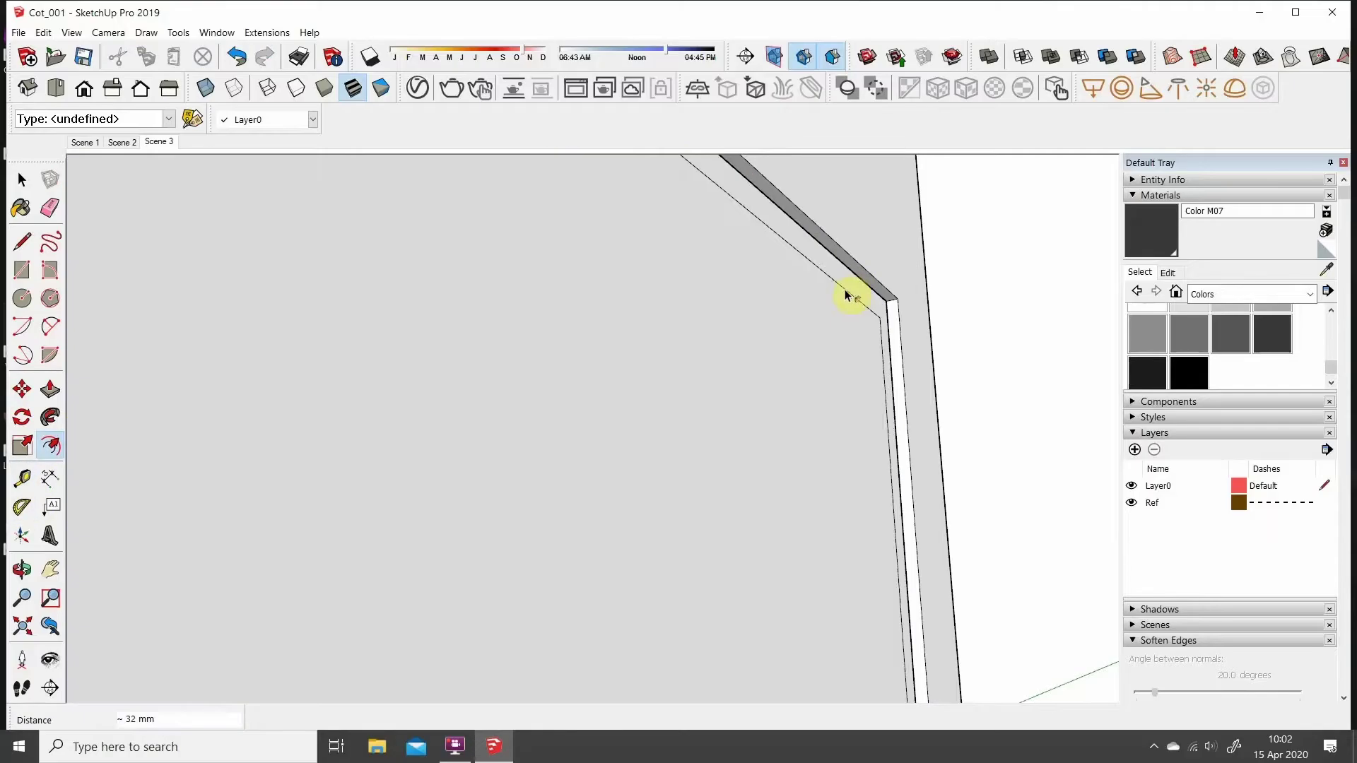
type("30")
key("Return")
scroll(778, 354, "down", 5)
scroll(736, 394, "up", 5)
Step: Push the inner face through to hollow the frame, then isolate the frame
left_click(50, 389)
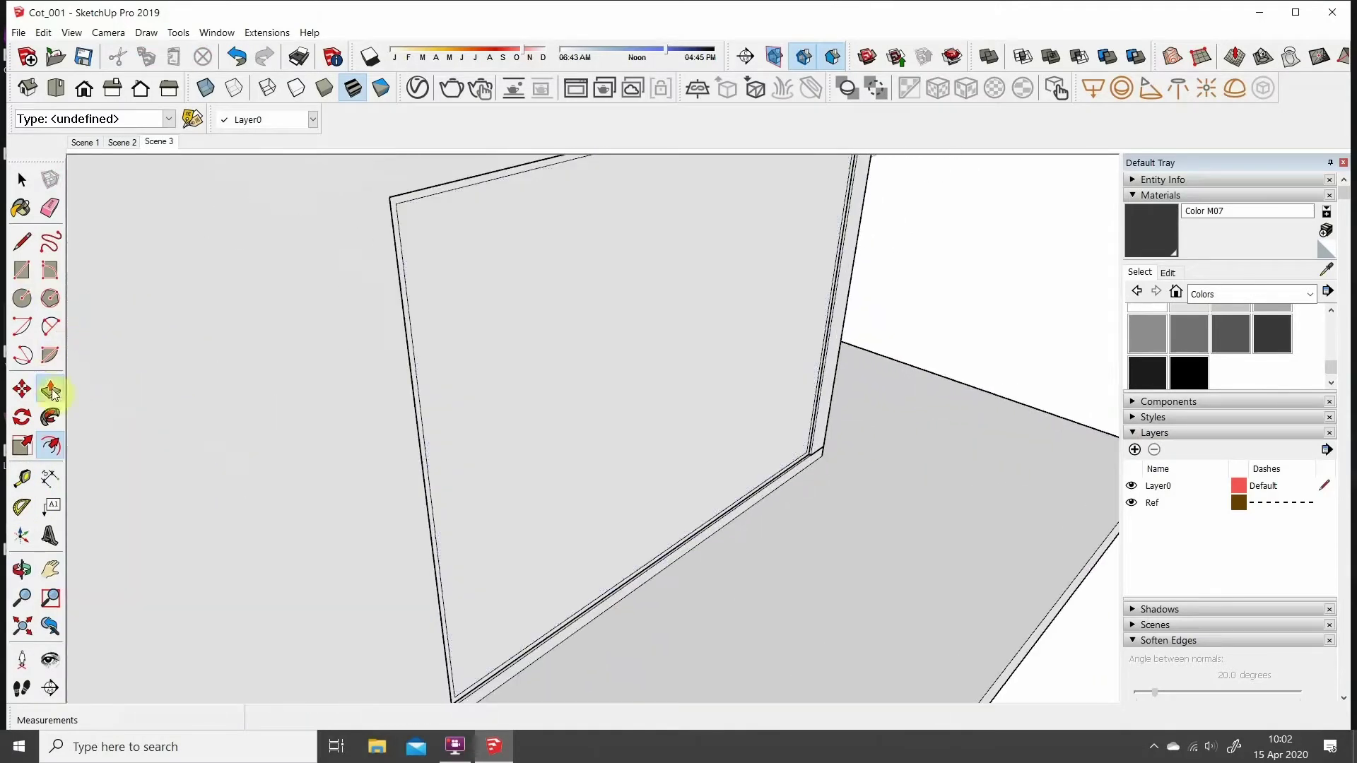
left_click(735, 463)
key("e")
scroll(809, 448, "up", 3)
middle_click_drag(809, 448, 796, 503)
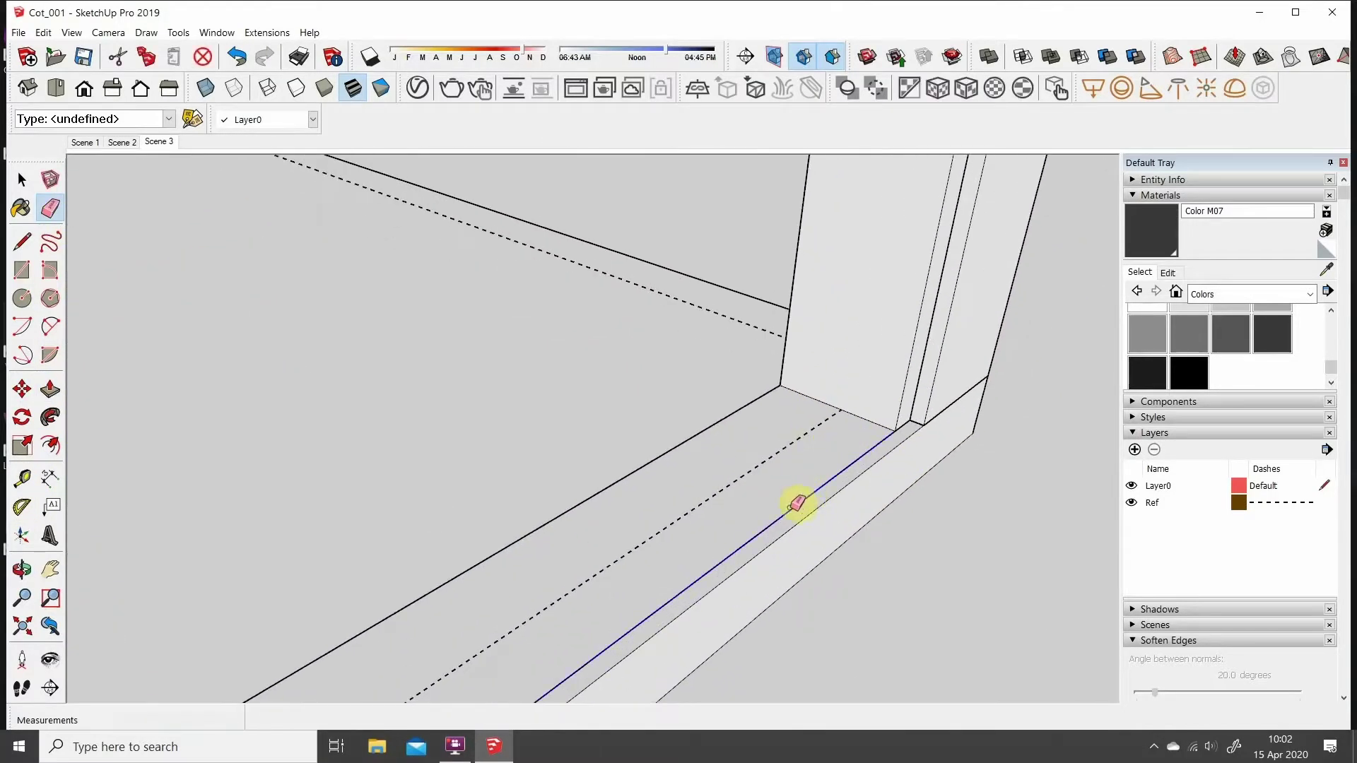
scroll(749, 516, "down", 4)
scroll(750, 516, "down", 5)
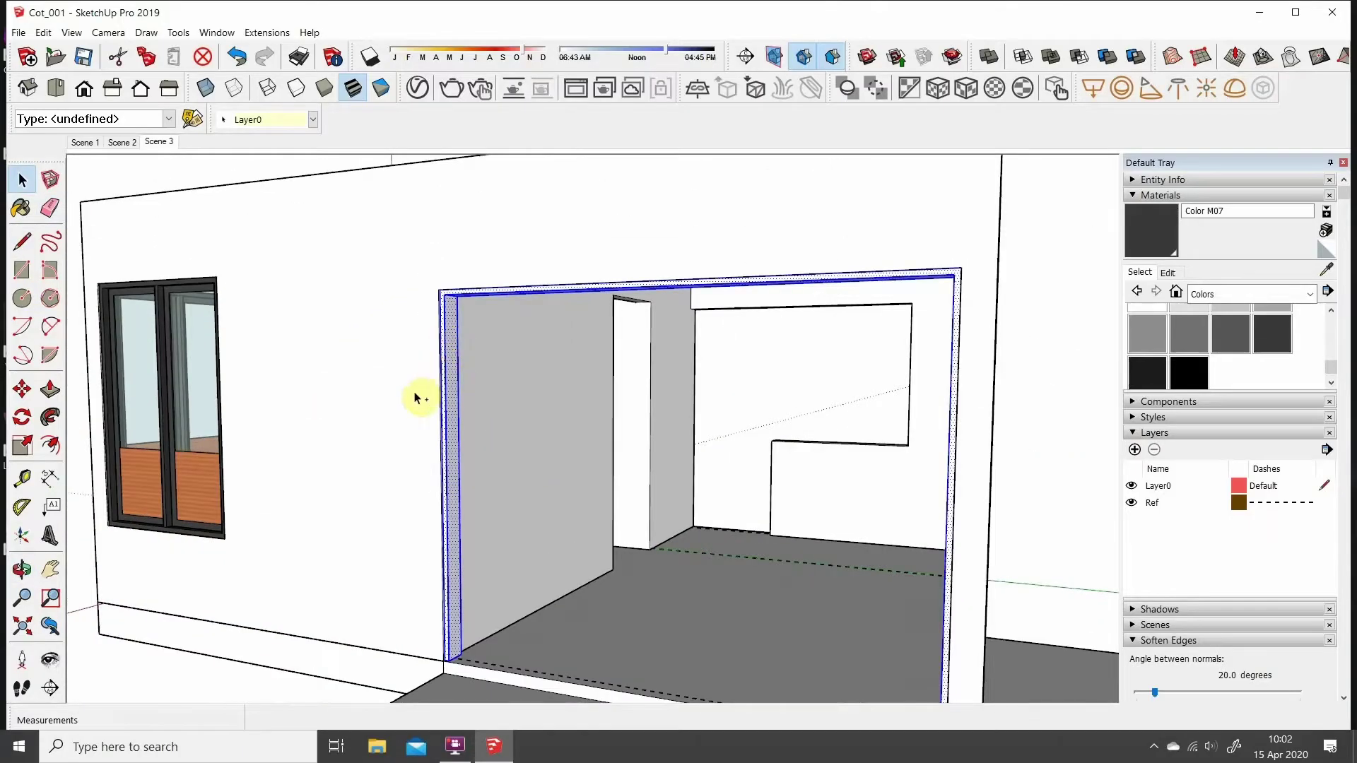
scroll(417, 398, "down", 3)
key("ctrl+shift+i")
Step: Keep only the door frame visible and draw a panel rectangle on its back
key("Delete")
scroll(111, 458, "up", 4)
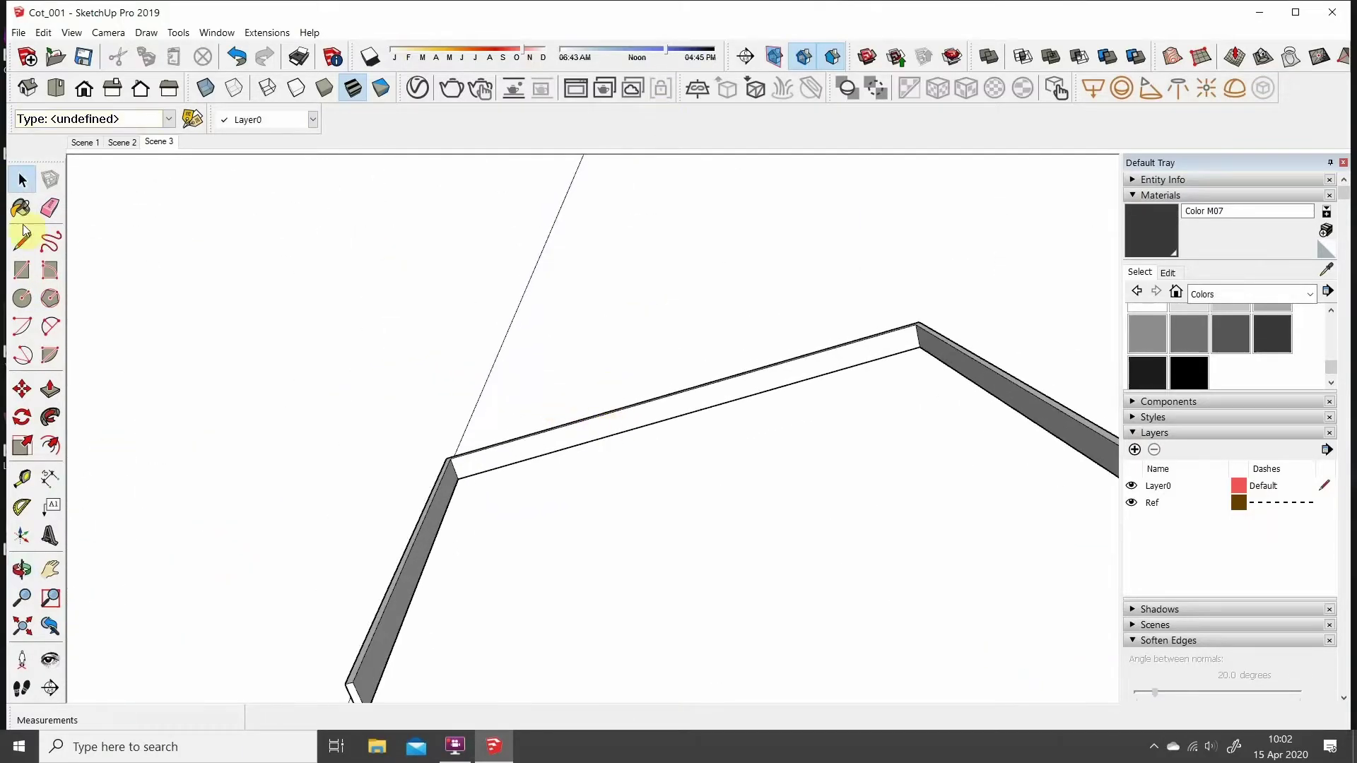
mouse_move(357, 677)
middle_mouse_down()
mouse_move(703, 254)
mouse_move(621, 273)
middle_mouse_up()
left_click(578, 178)
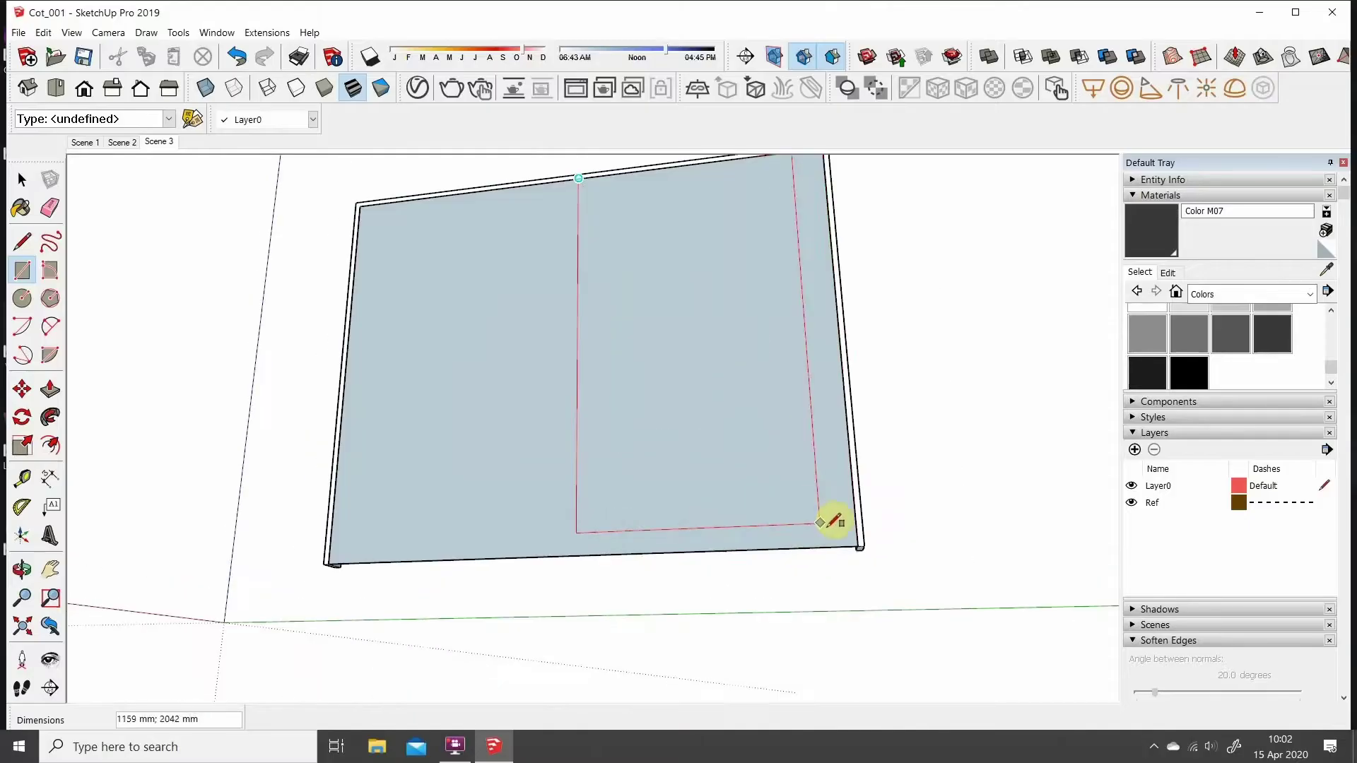
left_click(726, 551)
scroll(811, 175, "down", 1)
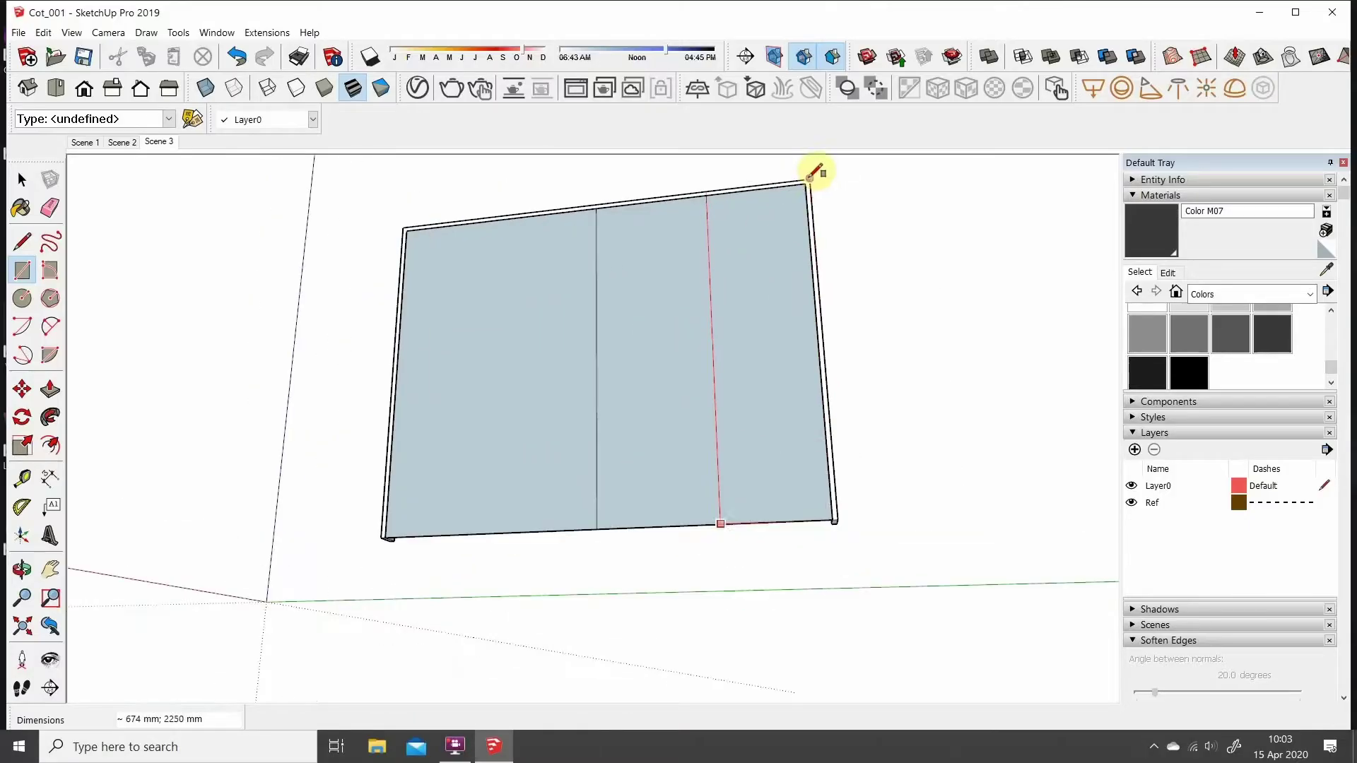
Step: Make the middle strip a component and delete the left and right faces
left_click(63, 183)
left_click(700, 548)
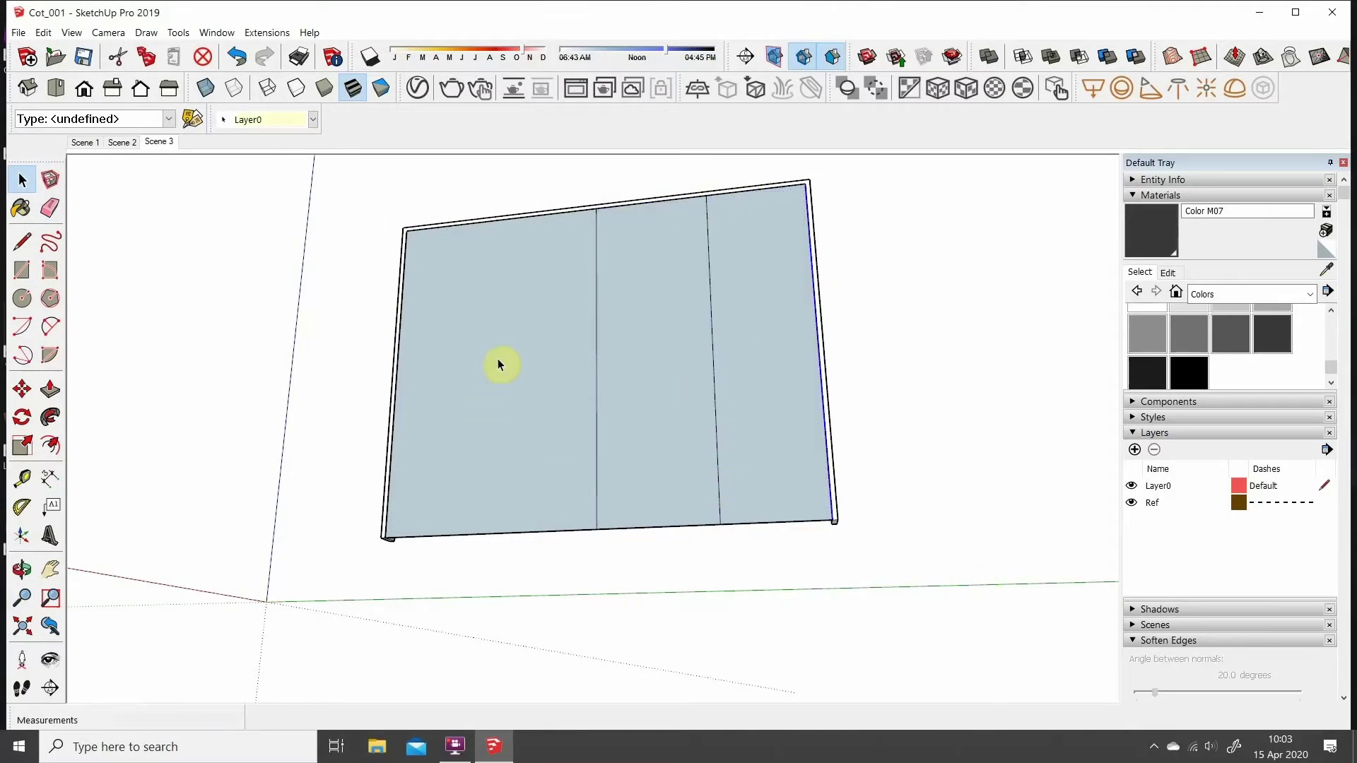
right_click(775, 268)
left_click(768, 239)
key("ctrl+z")
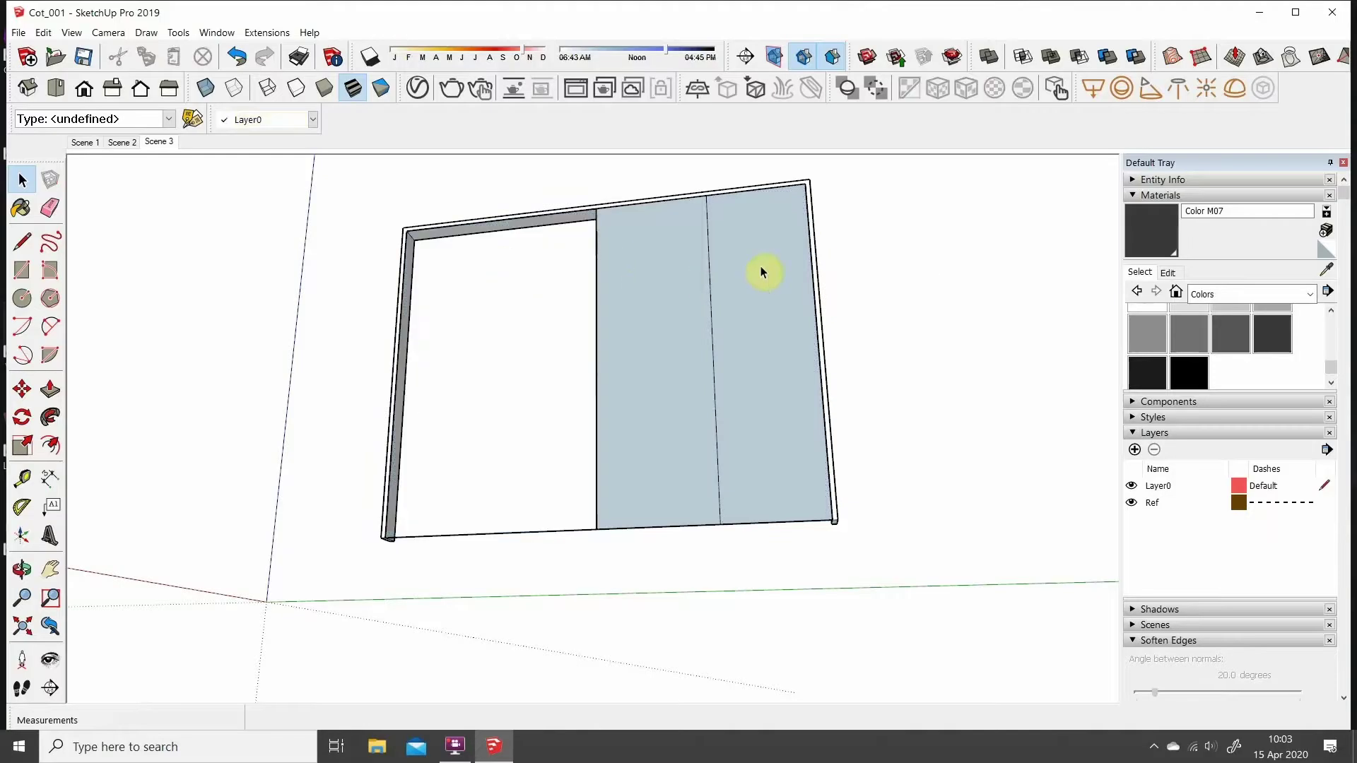
left_click(563, 537)
key("Delete")
left_click(502, 225)
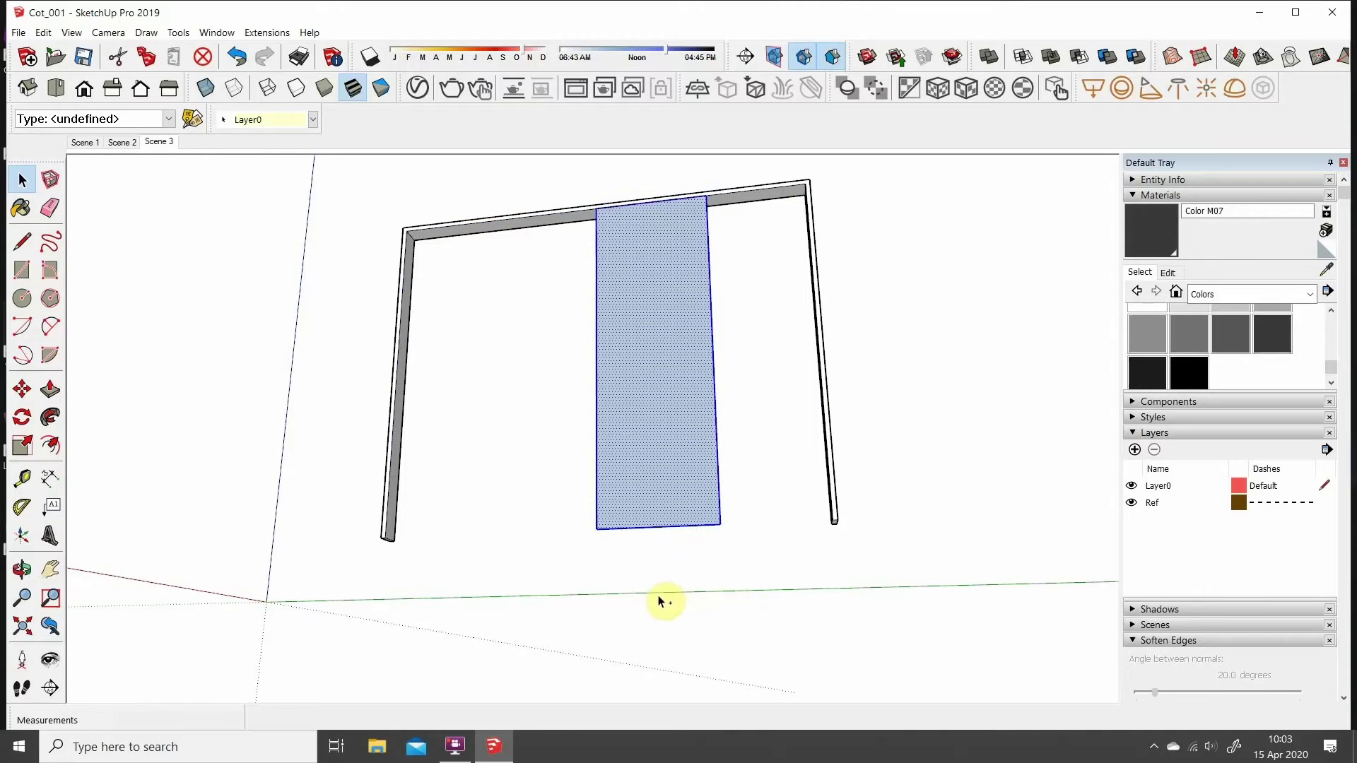
middle_click_drag(537, 460, 566, 528)
Step: Pull the panel strip out to 35 mm thick
scroll(526, 516, "up", 5)
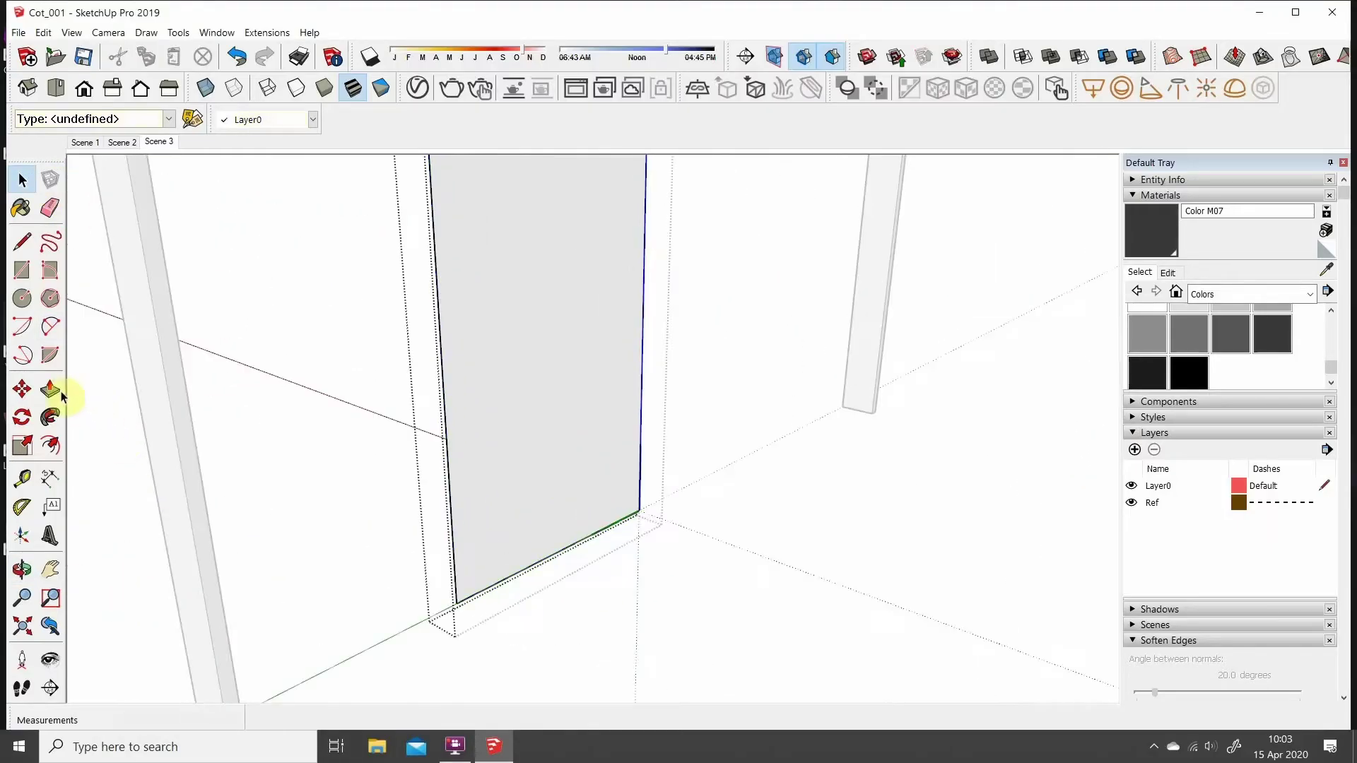
left_click(51, 389)
left_click(603, 534)
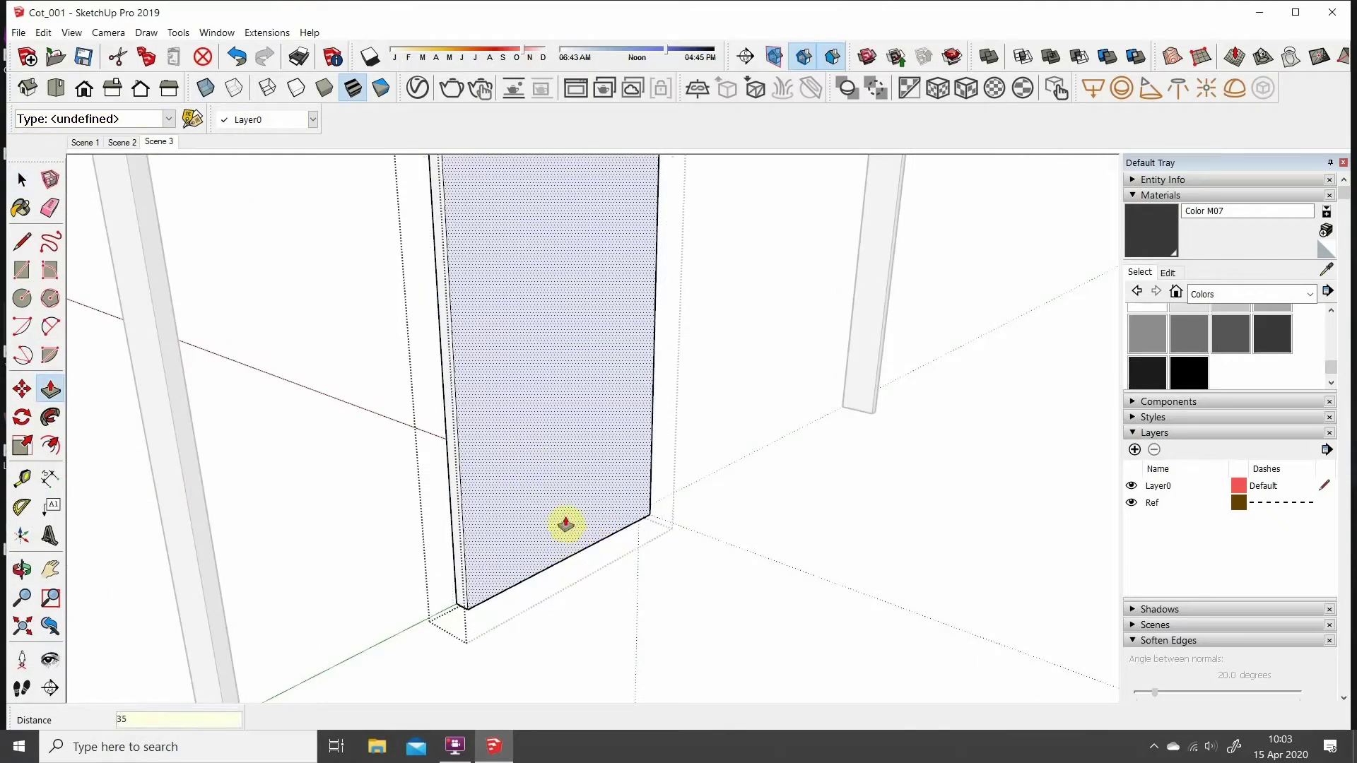
key("Return")
middle_click_drag(603, 548, 495, 495)
Step: Offset an inward border on the panel and push the inner glass face back
left_click(50, 445)
left_click(440, 541)
type("5")
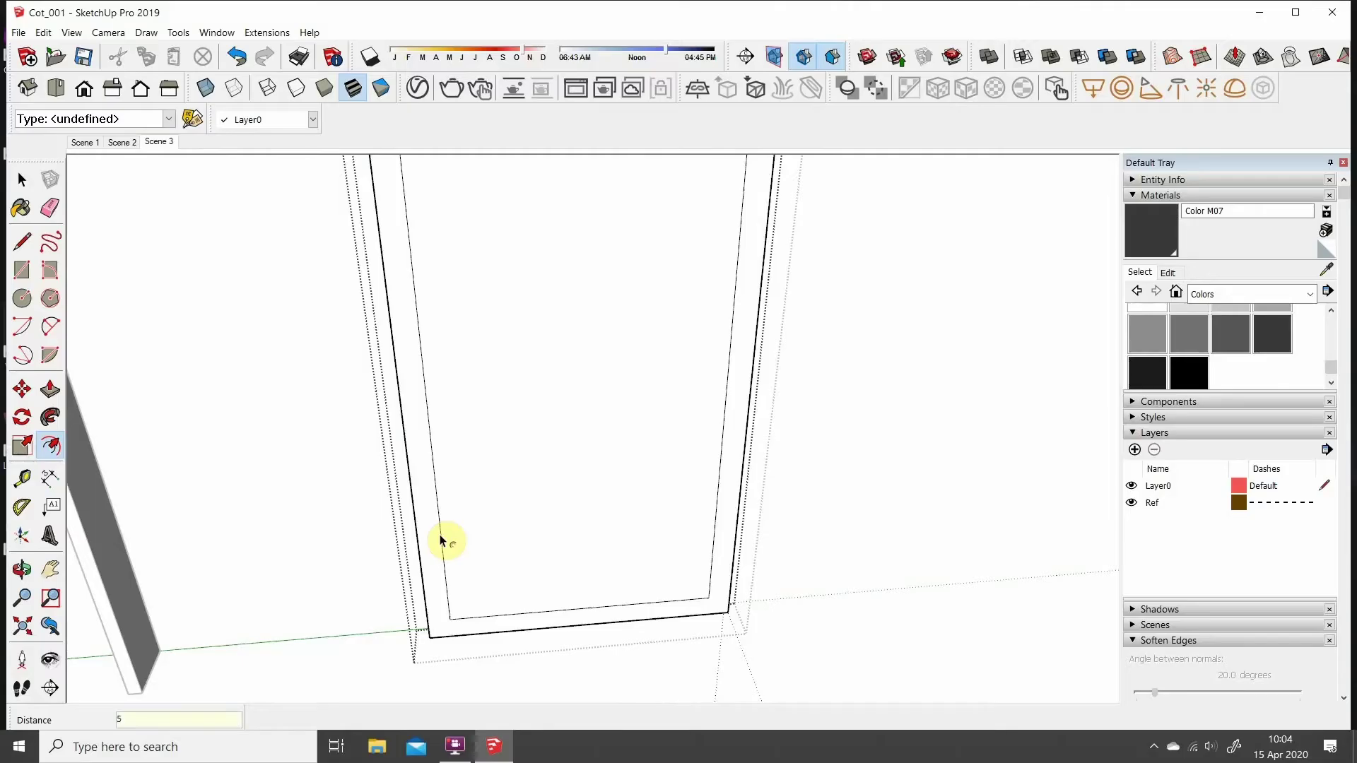
key("Return")
middle_click_drag(440, 540, 733, 585)
key("p")
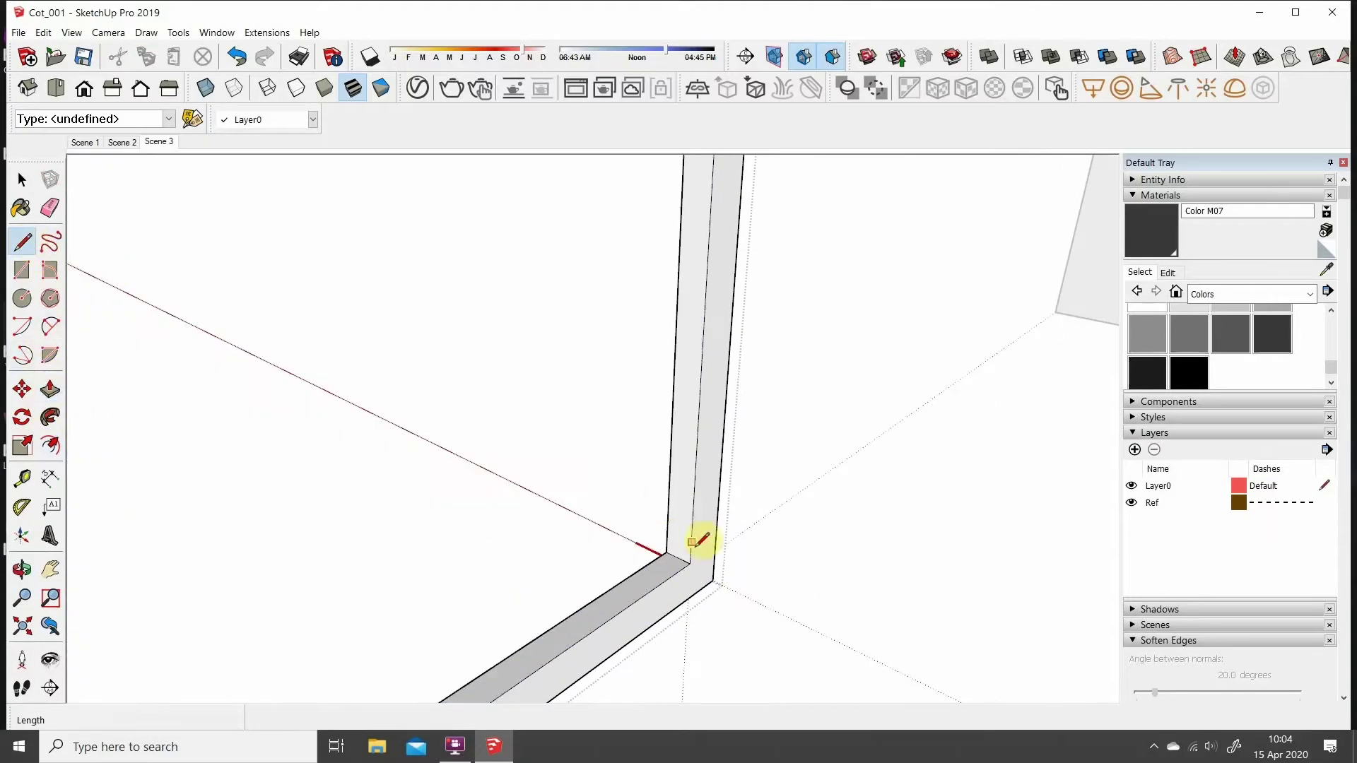
scroll(700, 540, "up", 3)
left_click(51, 389)
mouse_move(667, 558)
middle_mouse_down()
mouse_move(685, 612)
mouse_move(801, 646)
mouse_move(549, 357)
middle_mouse_up()
scroll(569, 576, "down", 3)
middle_click_drag(570, 576, 606, 576)
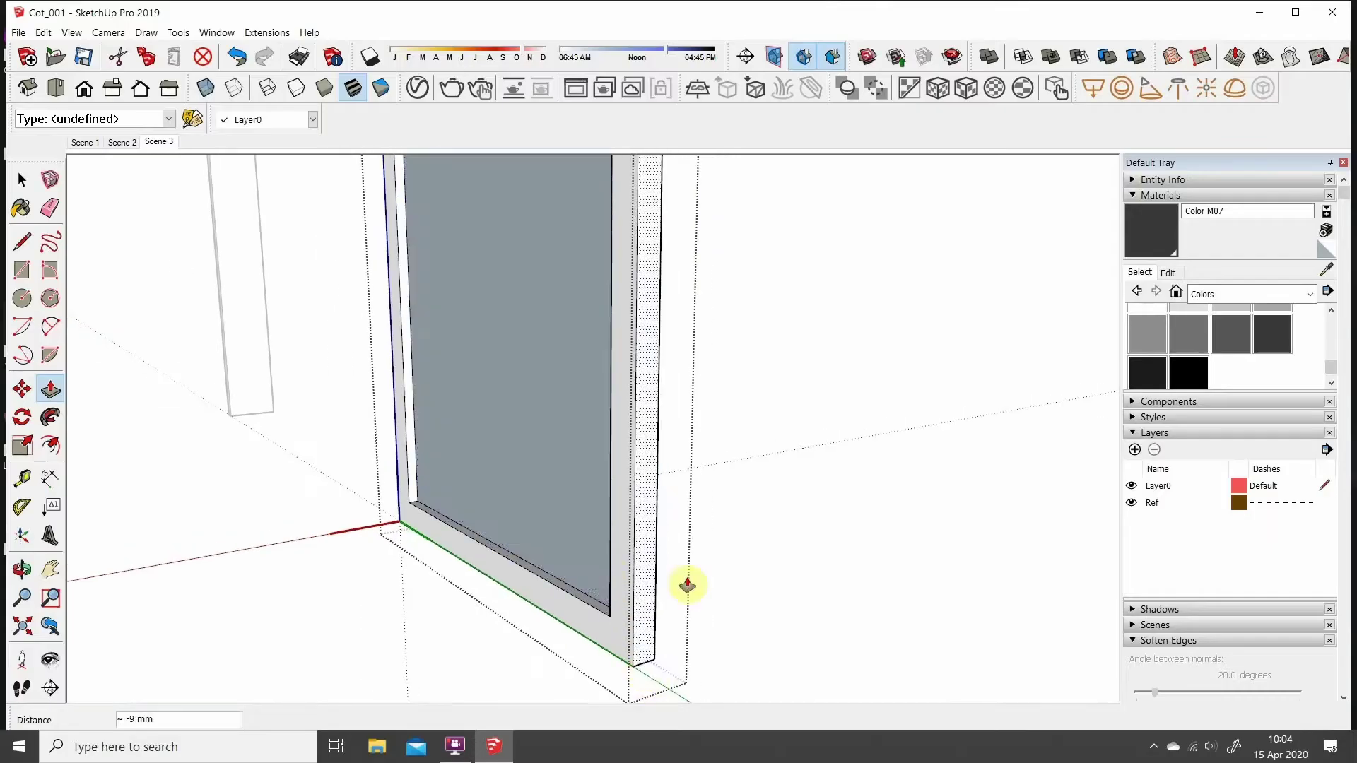
scroll(687, 586, "down", 5)
Step: Paint the glass pane light blue Color H01
key("b")
left_click(1176, 291)
left_click(1187, 333)
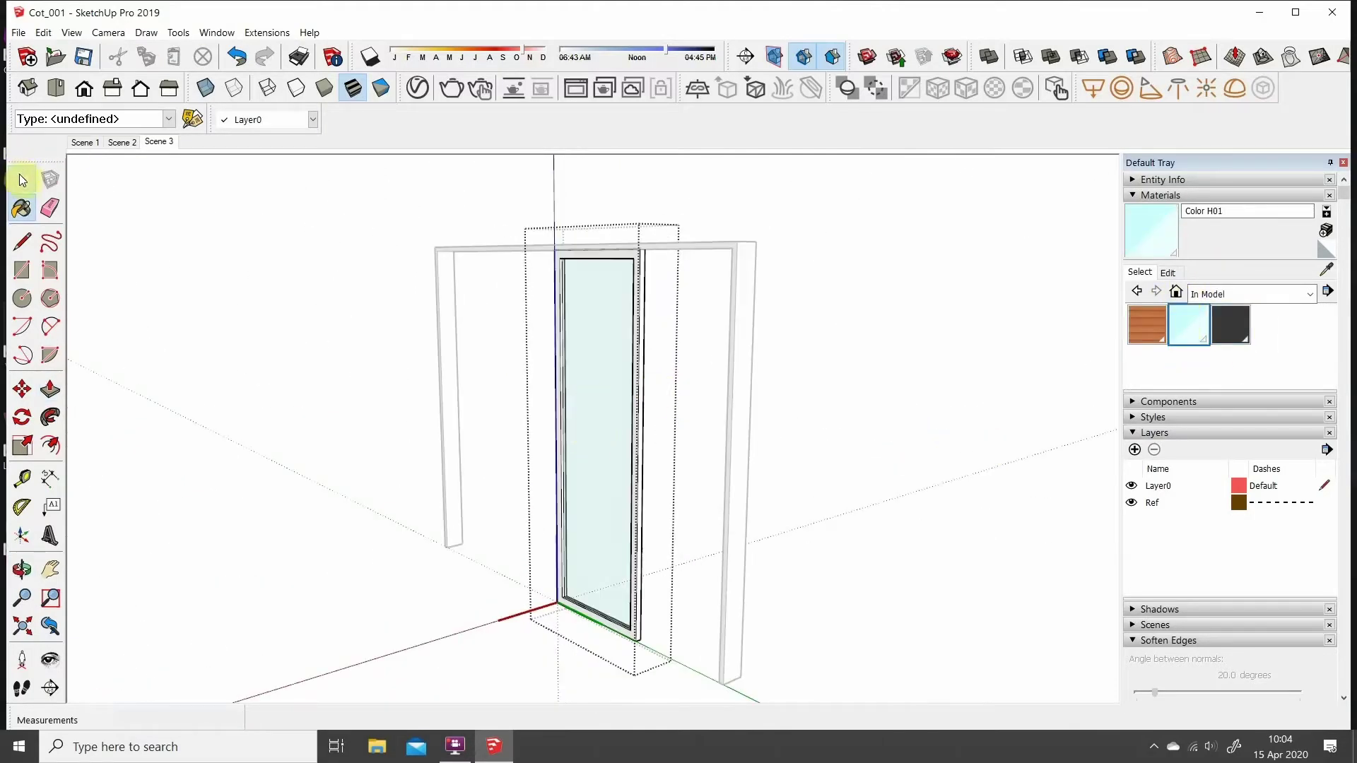
middle_click_drag(848, 459, 906, 479)
scroll(561, 524, "up", 5)
mouse_move(561, 523)
middle_mouse_down()
mouse_move(478, 519)
mouse_move(453, 285)
mouse_move(591, 403)
mouse_move(343, 534)
middle_mouse_up()
Step: Copy the glazed sash panel beside the first and delete the surplus panel
key("m")
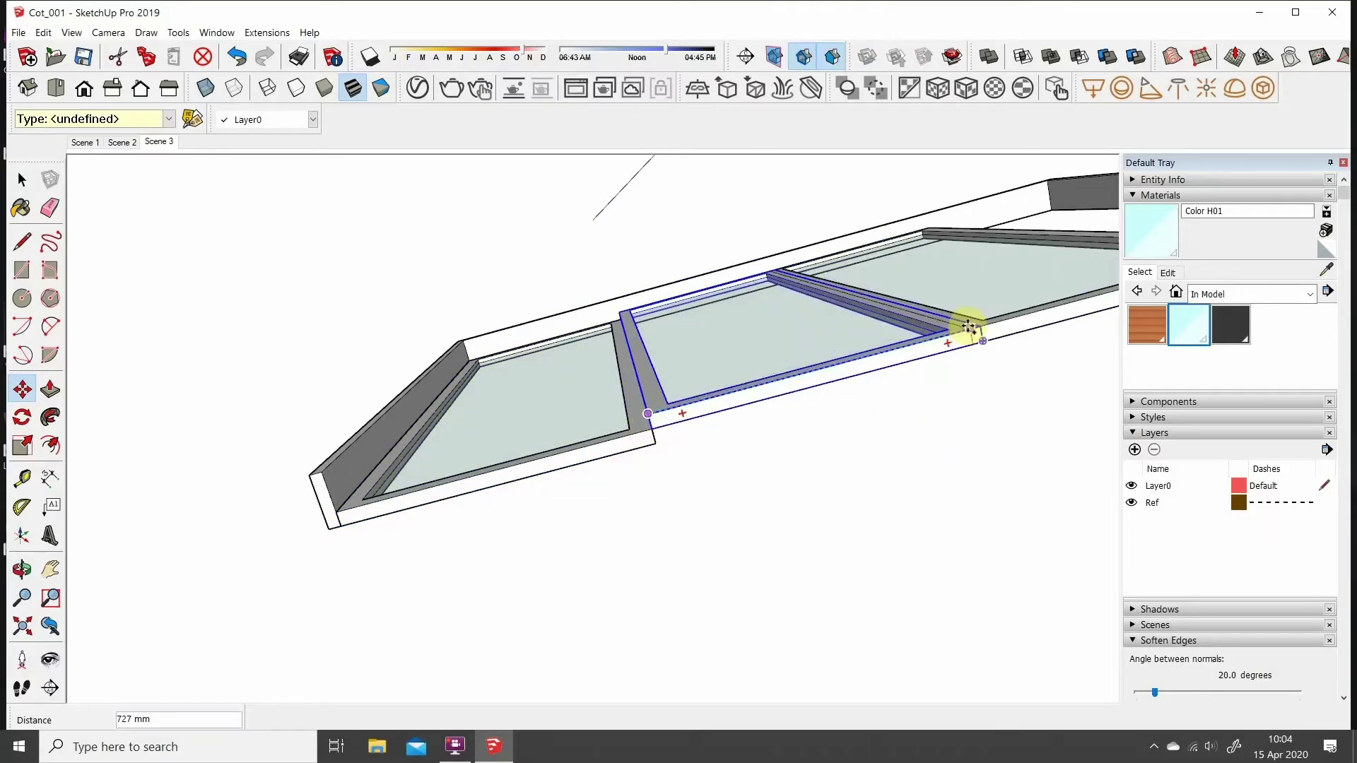
left_click(954, 328)
scroll(736, 396, "down", 3)
mouse_move(736, 396)
middle_mouse_down()
mouse_move(1045, 343)
mouse_move(645, 402)
mouse_move(796, 424)
middle_mouse_up()
left_click(22, 180)
middle_click_drag(991, 460, 875, 476)
key("Delete")
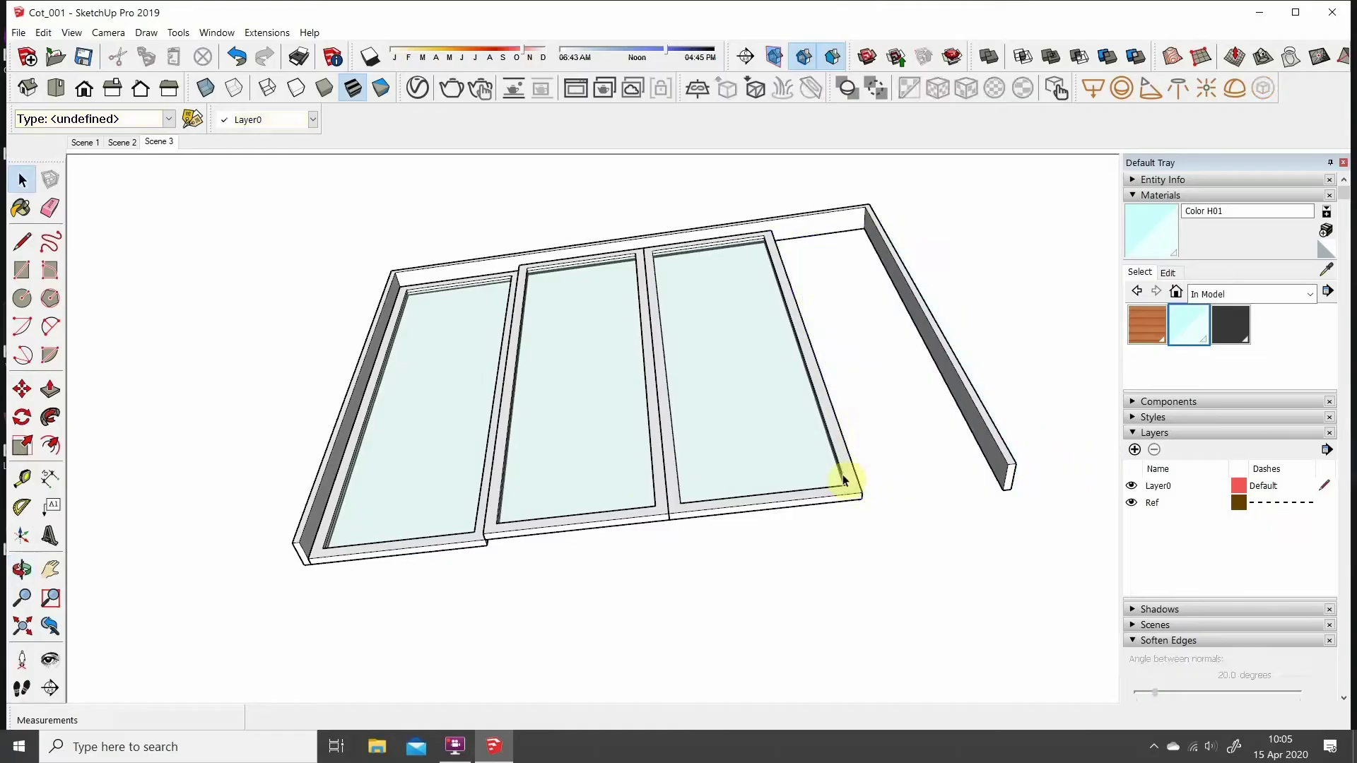
Step: Scale the upright door panel assembly to fit the cottage's wide front opening
middle_click_drag(526, 539, 156, 369)
mouse_move(436, 354)
middle_mouse_down()
mouse_move(538, 316)
mouse_move(578, 375)
middle_mouse_up()
mouse_move(627, 437)
middle_mouse_down()
mouse_move(290, 455)
mouse_move(31, 185)
middle_mouse_up()
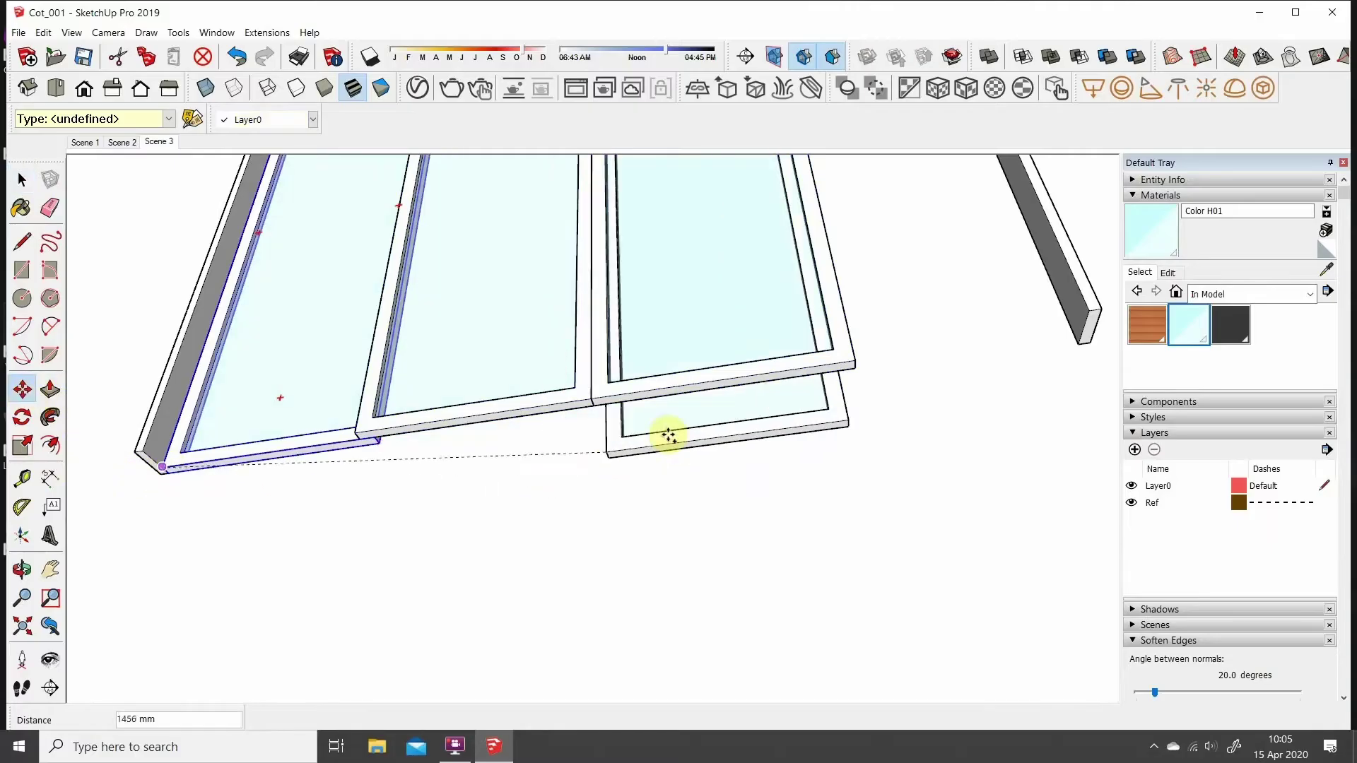
scroll(852, 367, "up", 1)
middle_click_drag(809, 342, 31, 179)
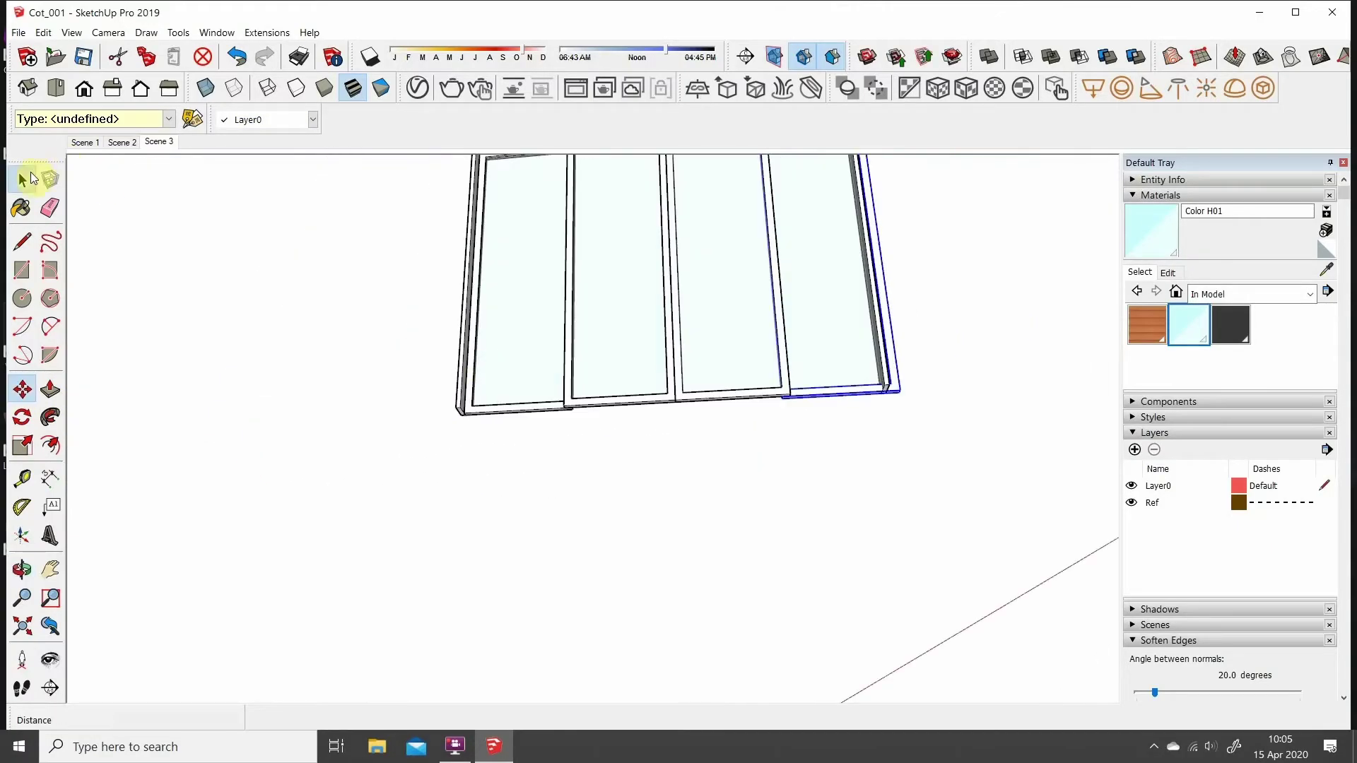
middle_click_drag(523, 302, 769, 521)
key("s")
scroll(769, 521, "up", 3)
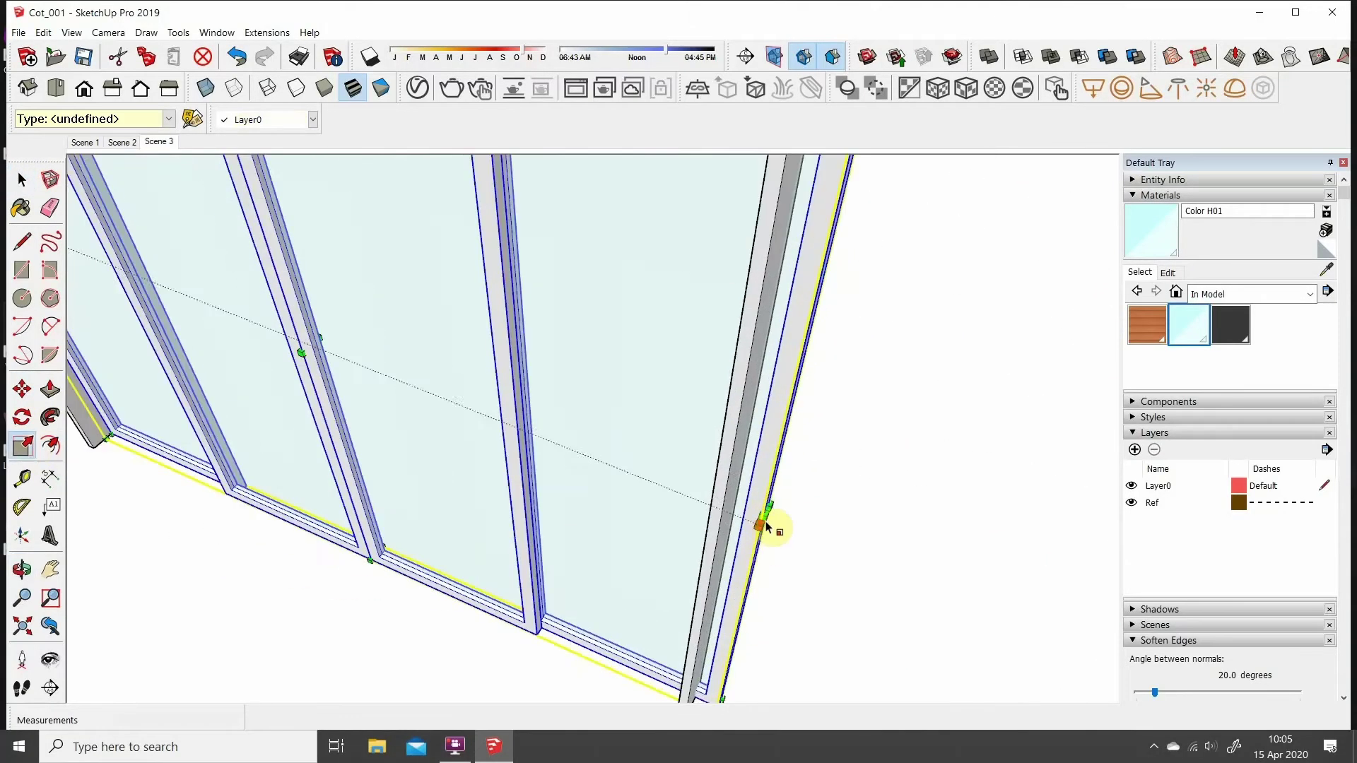
middle_click_drag(722, 424, 124, 300)
Step: Make the four-panel door a component, return to Scene 3, and pick Color M07
key("g")
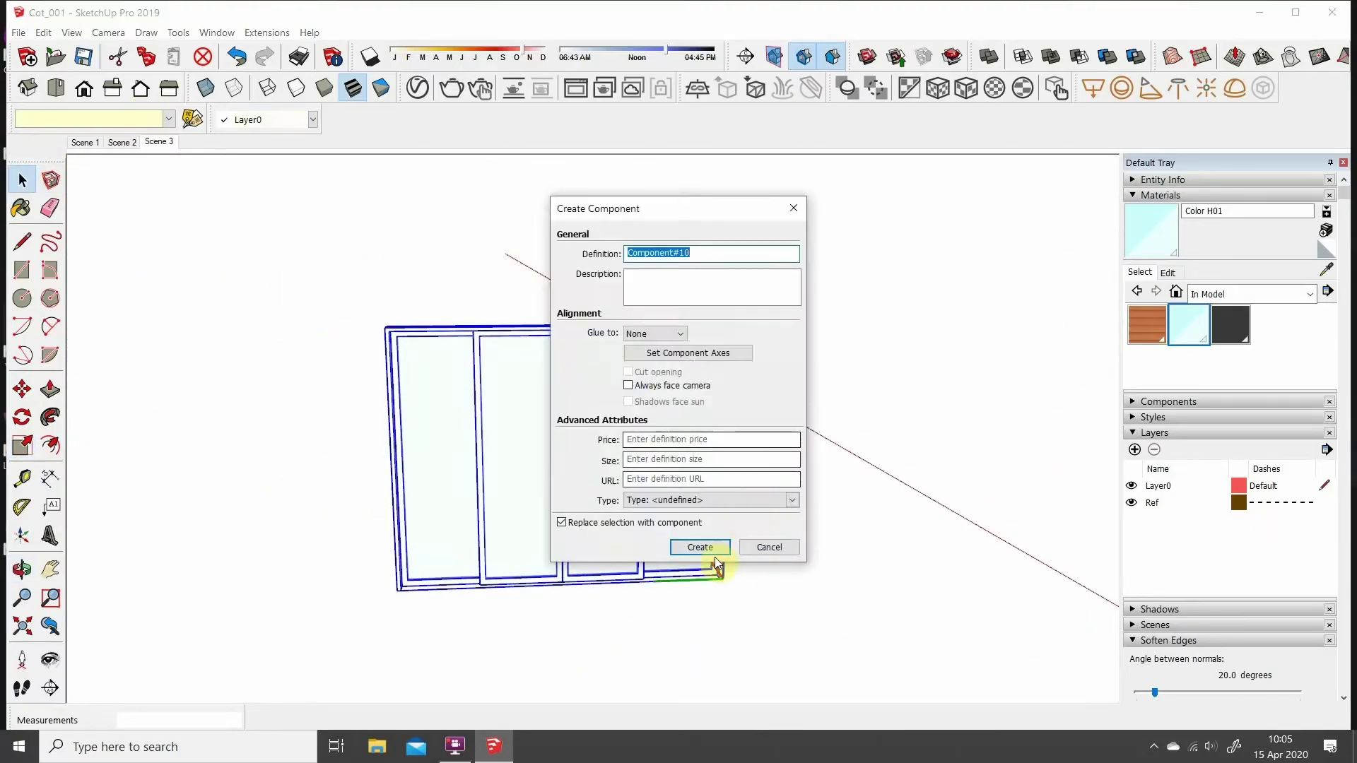
left_click(698, 548)
left_click(158, 141)
mouse_move(519, 412)
middle_mouse_down()
mouse_move(494, 555)
mouse_move(864, 560)
mouse_move(916, 548)
mouse_move(596, 497)
middle_mouse_up()
left_click(1231, 325)
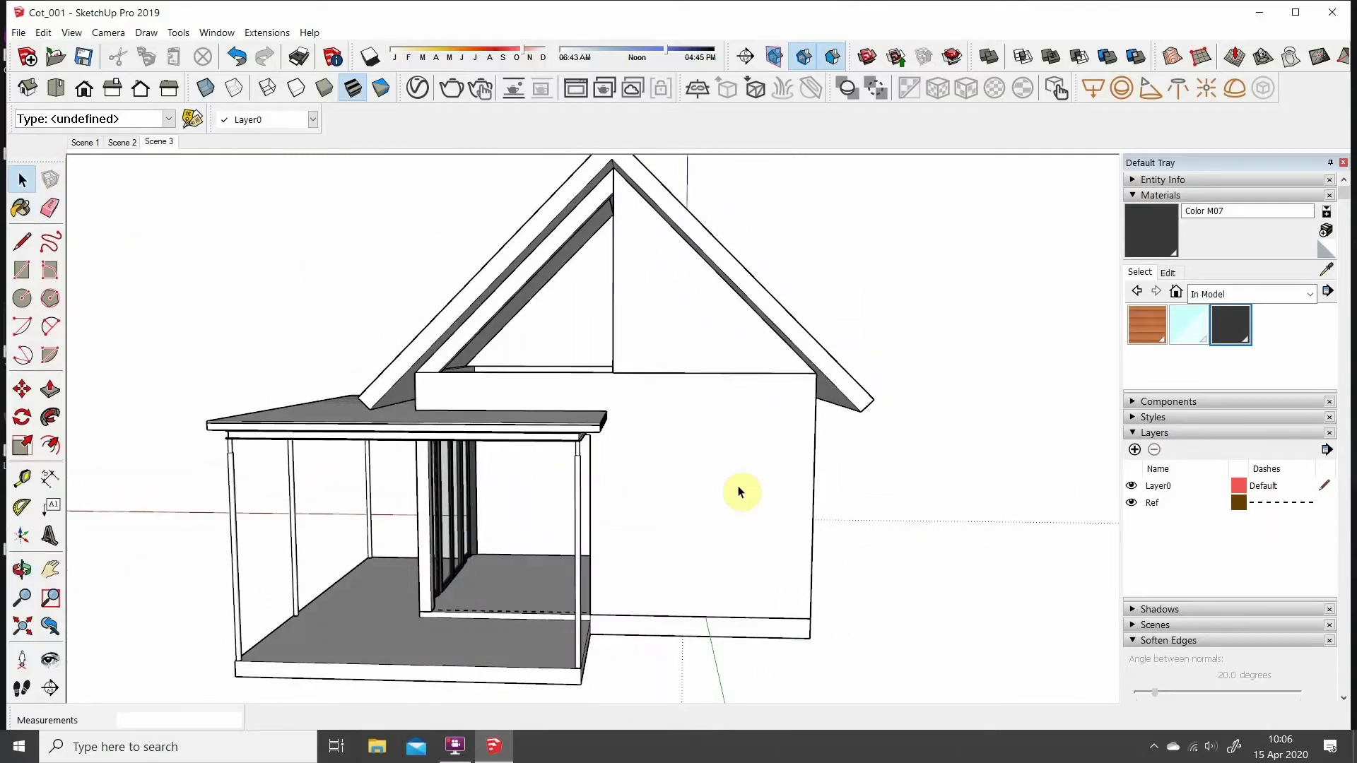
Step: Open the front porch pergola group and select its beam group and slatted roof layer
mouse_move(741, 492)
middle_mouse_down()
mouse_move(1151, 449)
mouse_move(410, 537)
mouse_move(142, 545)
mouse_move(810, 502)
middle_mouse_up()
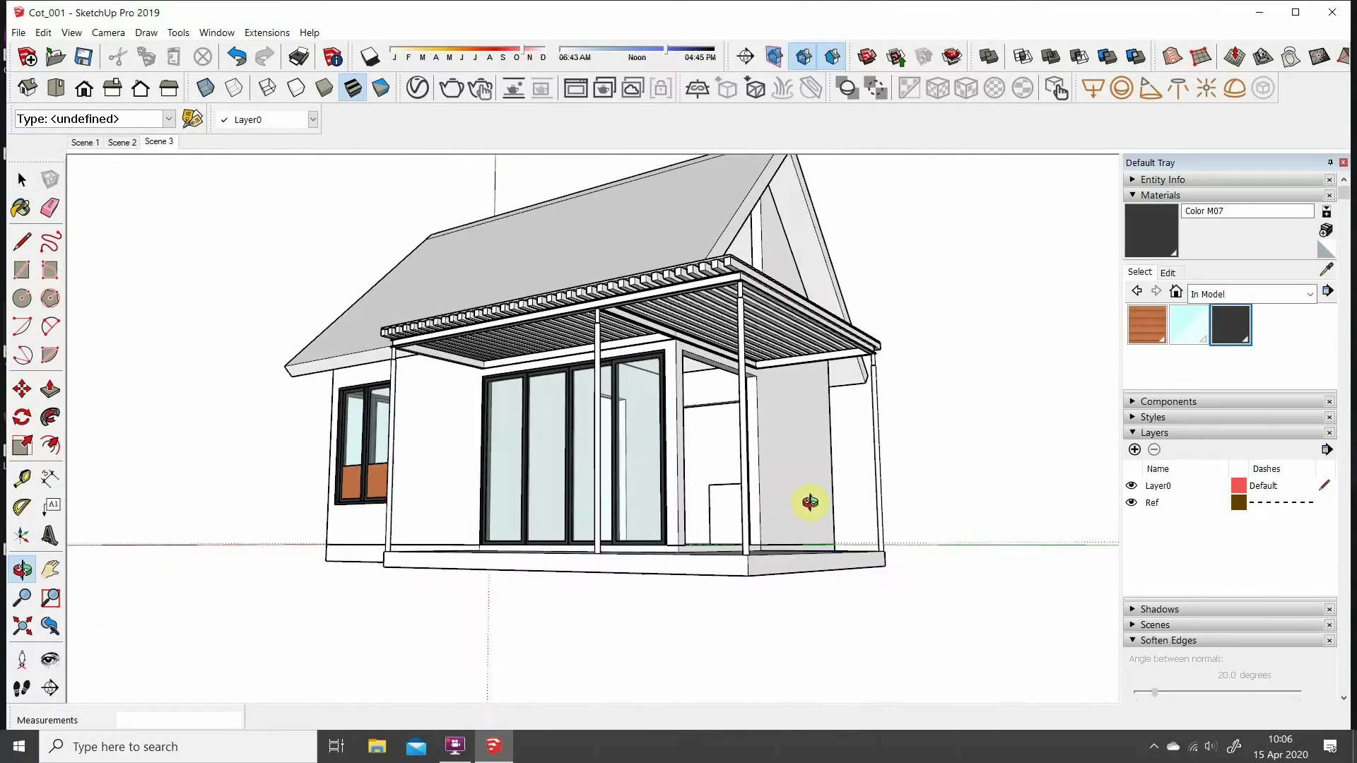
key("space")
scroll(727, 287, "up", 3)
left_click(727, 287)
double_click(721, 282)
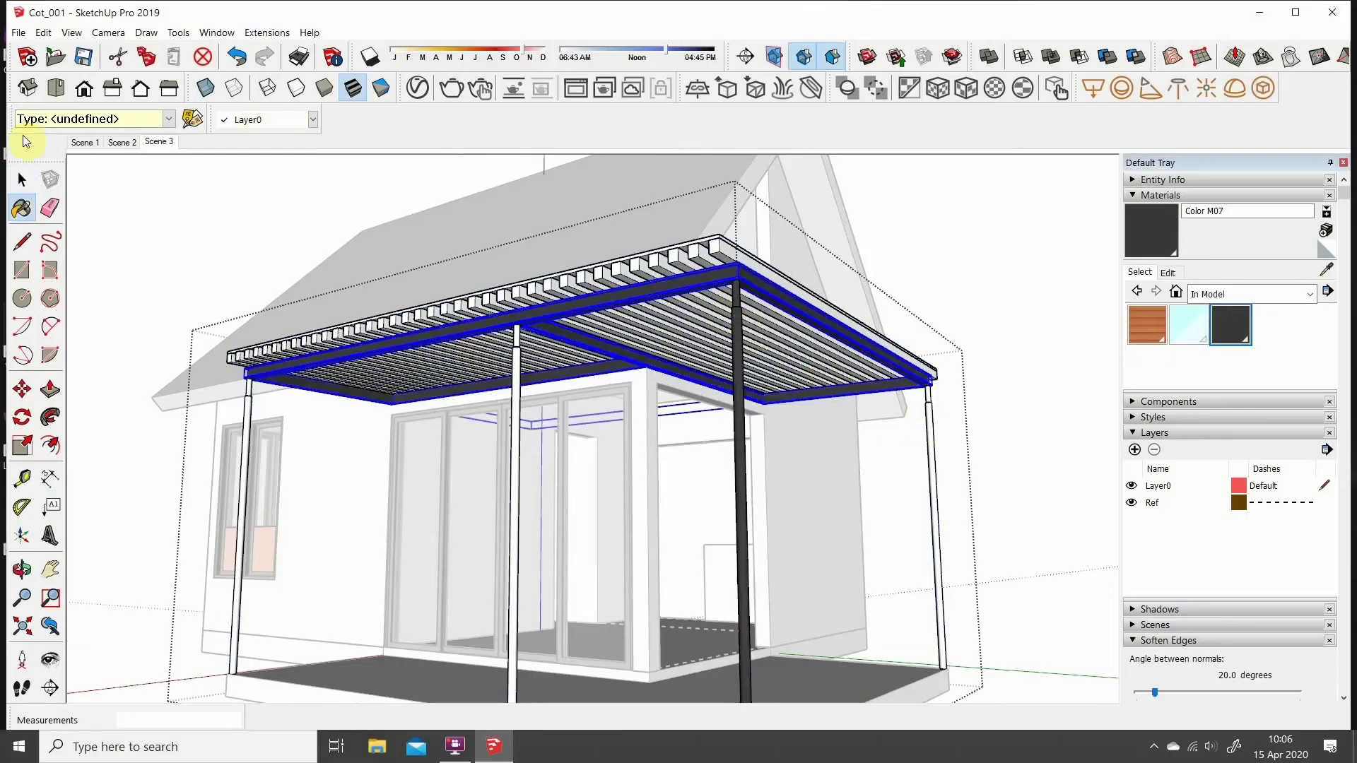
left_click(21, 179)
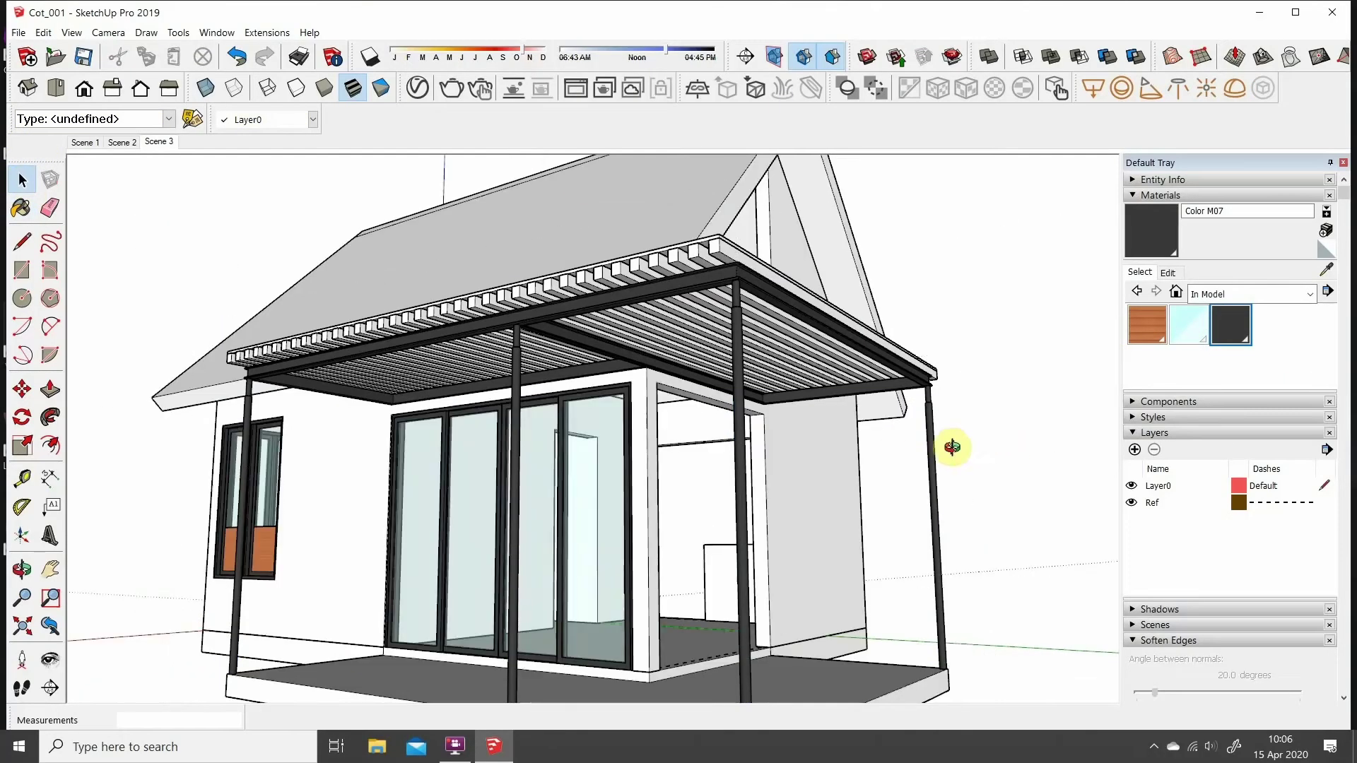
scroll(282, 455, "up", 5)
scroll(572, 375, "down", 2)
left_click(572, 375)
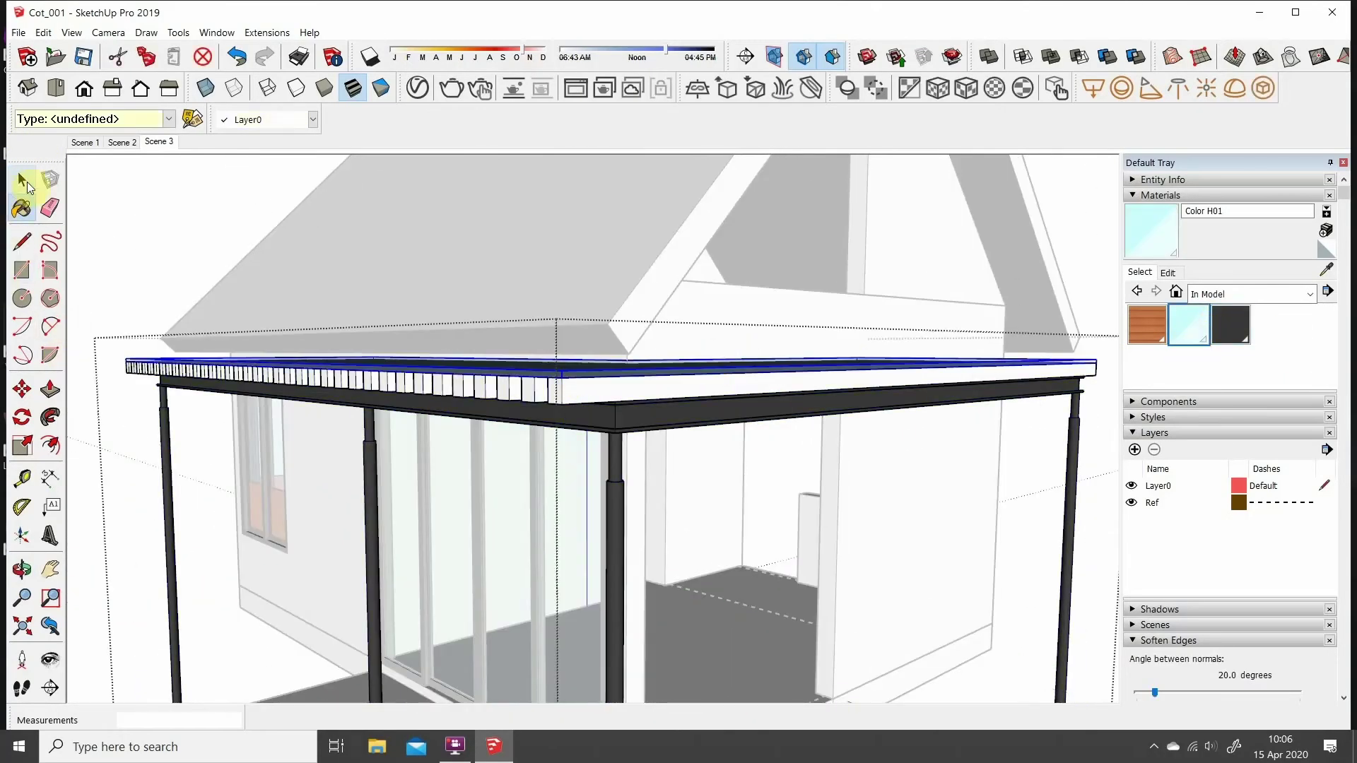
scroll(878, 515, "down", 5)
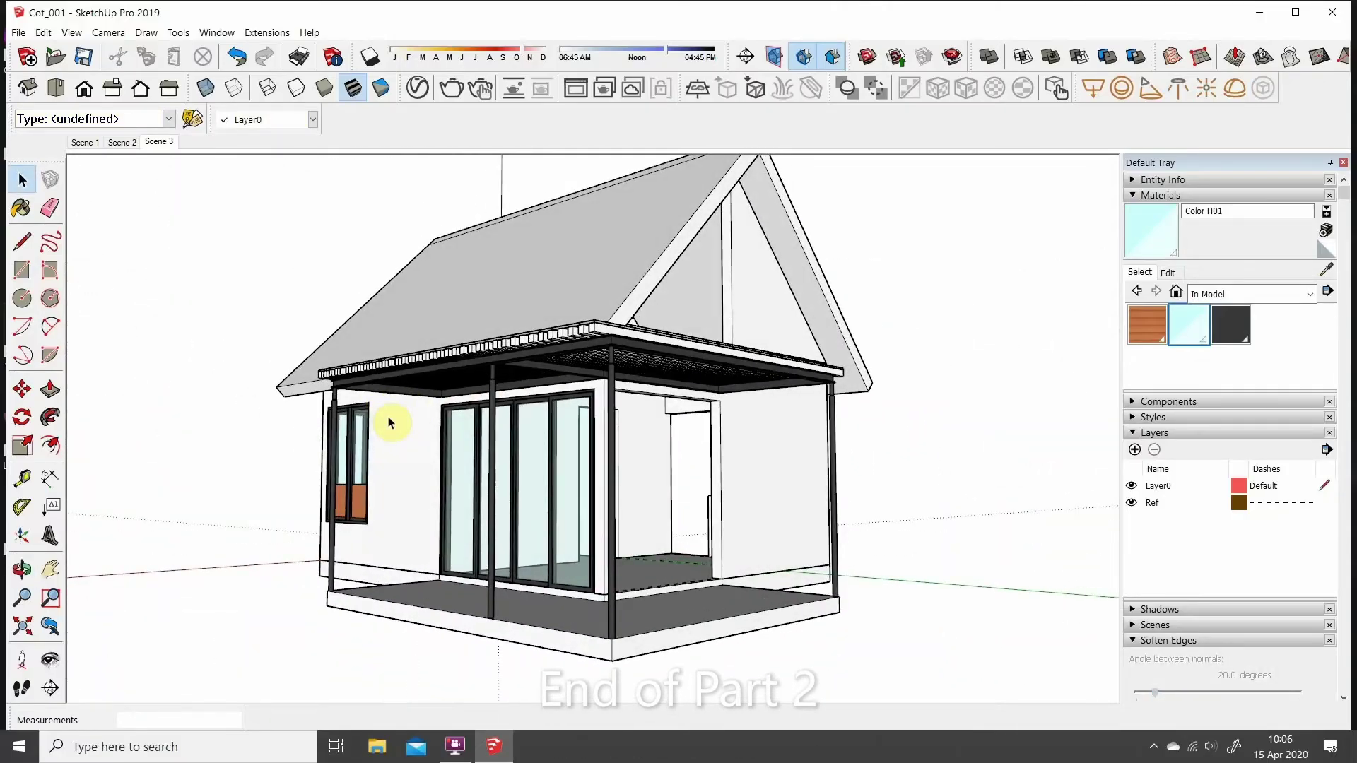